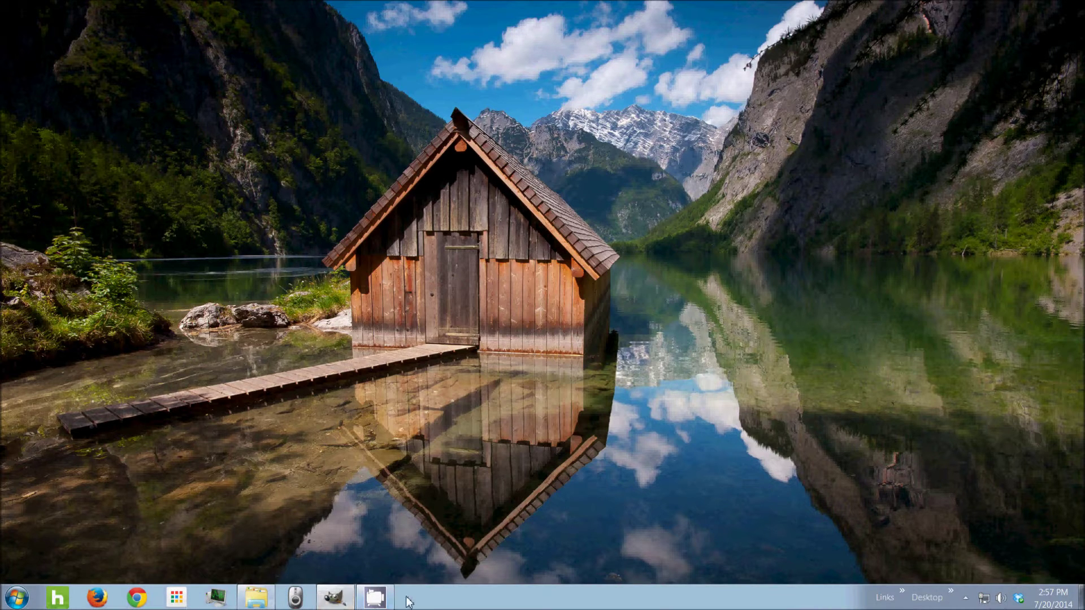
# Step: Restore the GIMP windows with the Wood-Background image from the taskbar
pyautogui.click(343, 603)
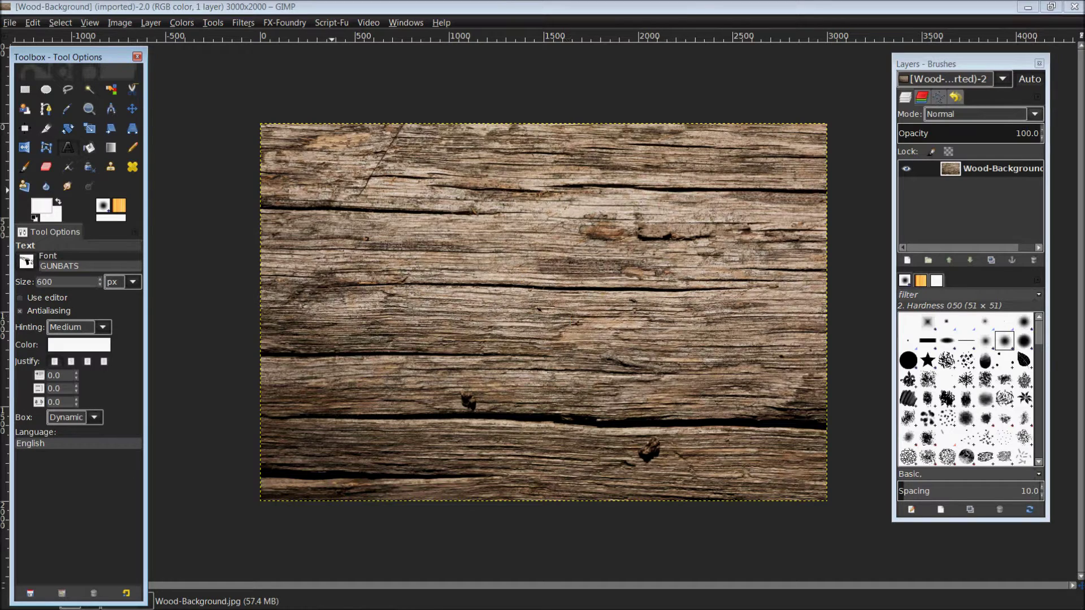
pyautogui.moveTo(105, 61); pyautogui.dragTo(113, 53)
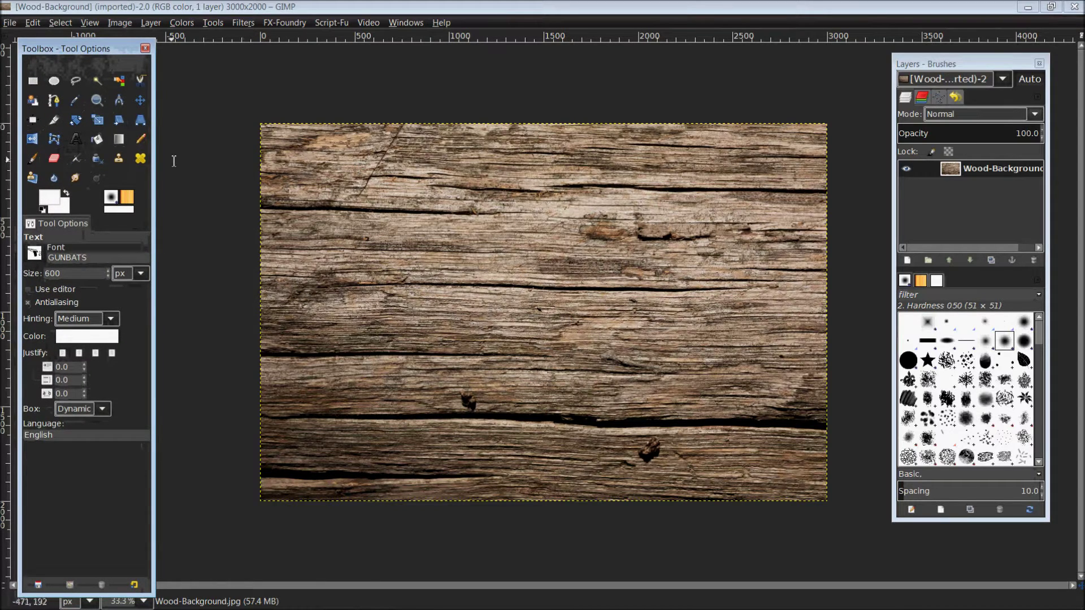
# Step: Draw a roughly 2664×1686 text box over most of the wood-grain canvas
pyautogui.moveTo(81, 54); pyautogui.dragTo(88, 54)
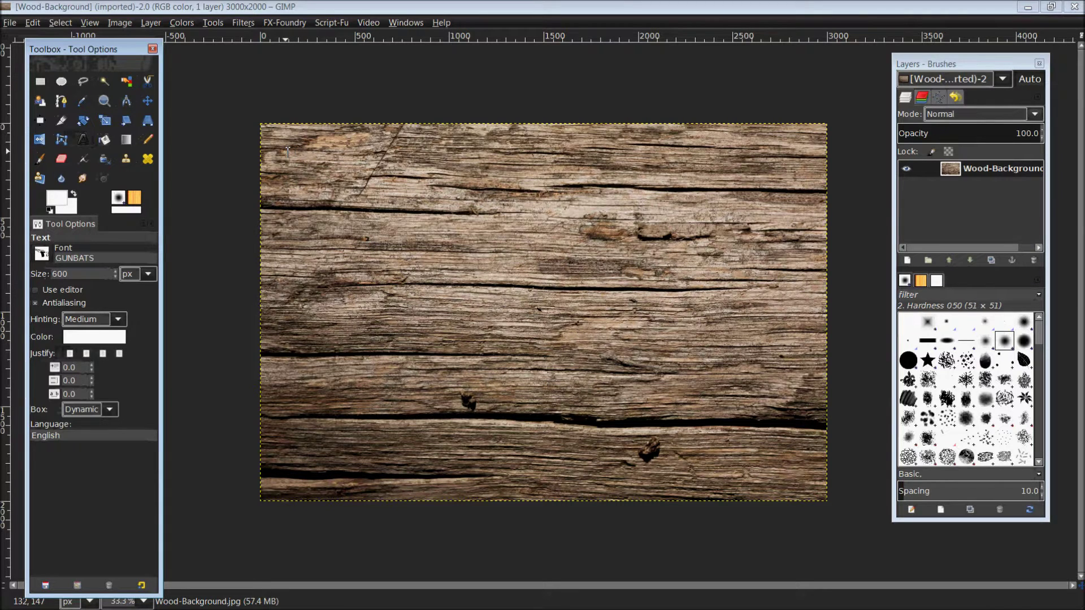
pyautogui.moveTo(287, 152); pyautogui.dragTo(791, 470)
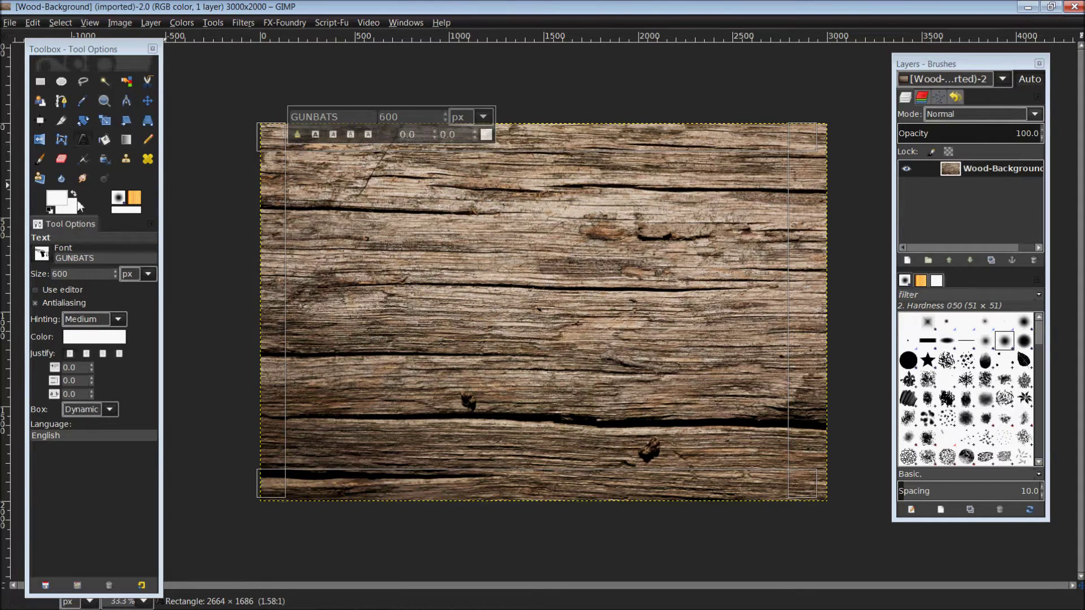
pyautogui.moveTo(93, 50); pyautogui.dragTo(97, 46)
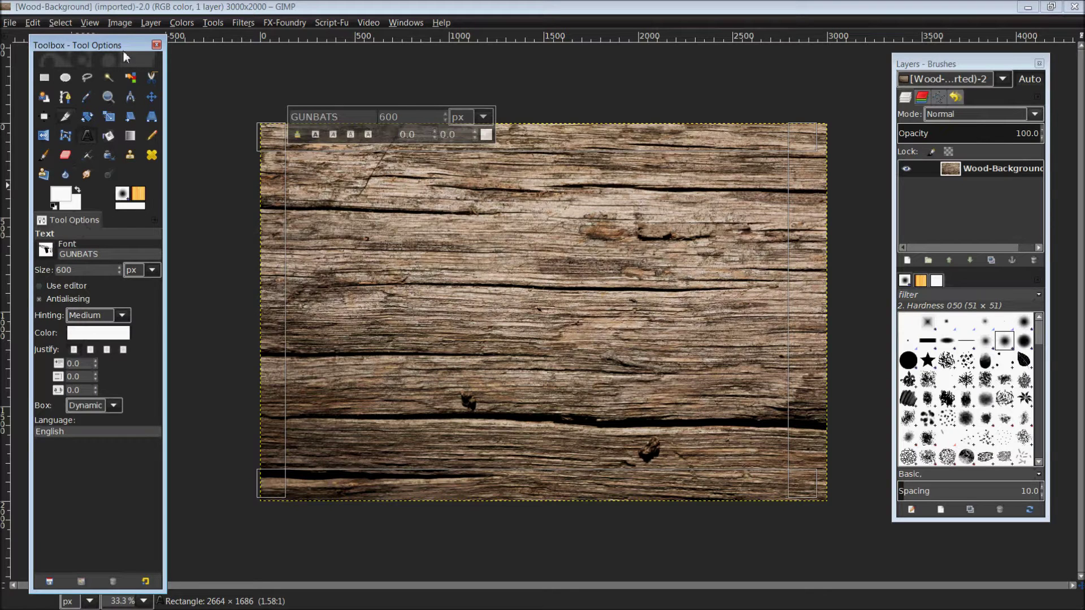
pyautogui.moveTo(121, 51); pyautogui.dragTo(106, 63)
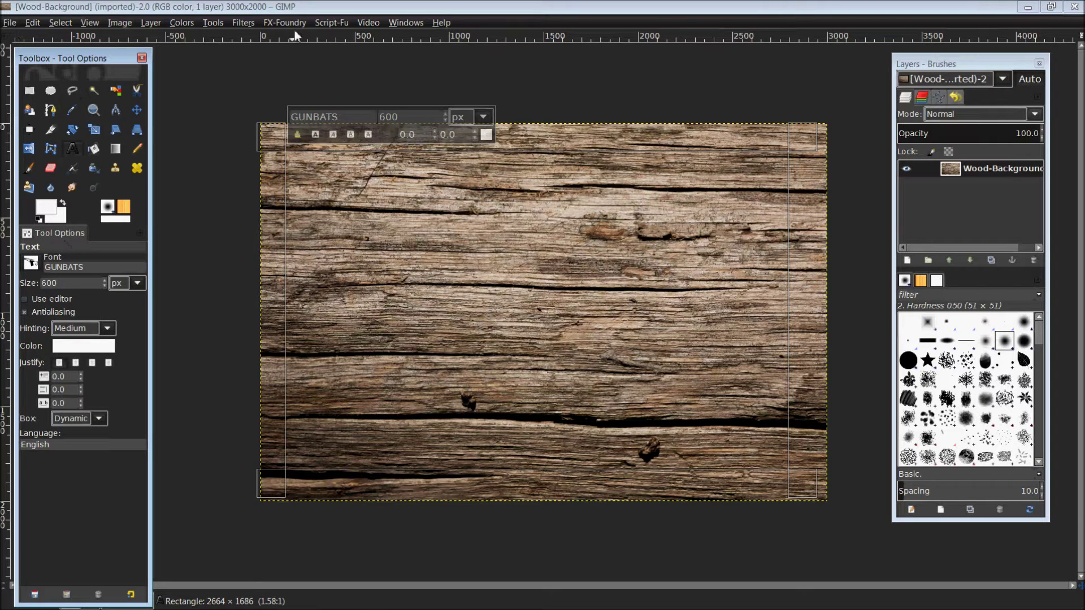
pyautogui.click(407, 23)
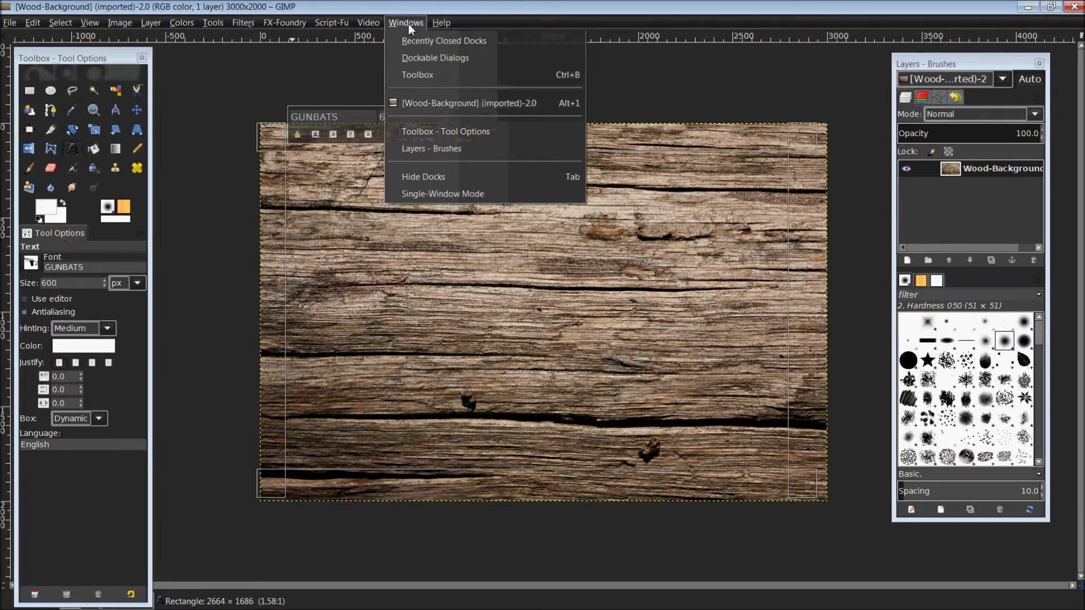
pyautogui.moveTo(422, 56)
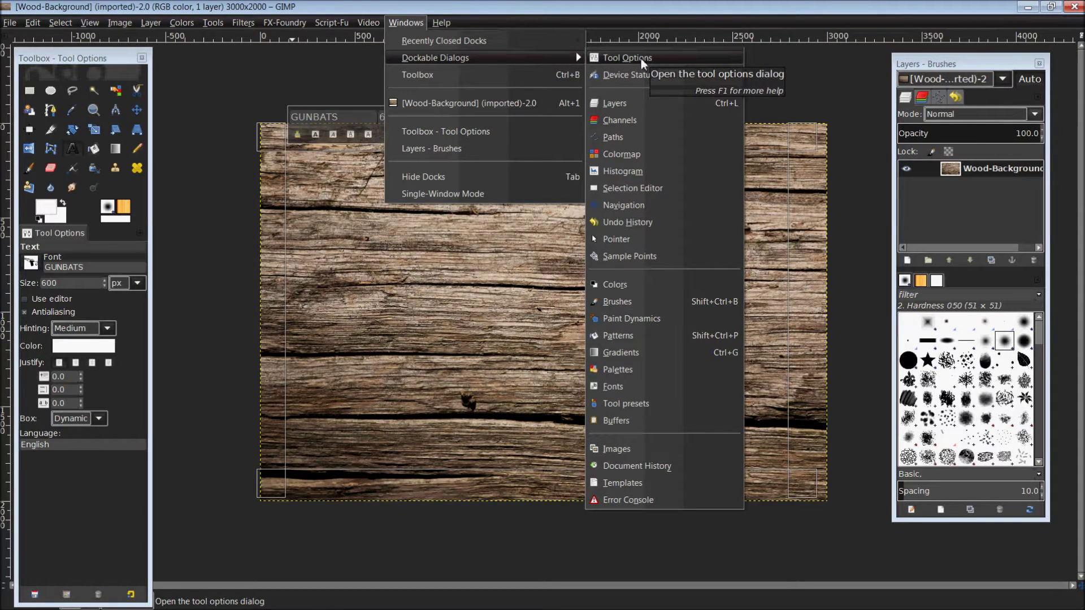
pyautogui.click(770, 73)
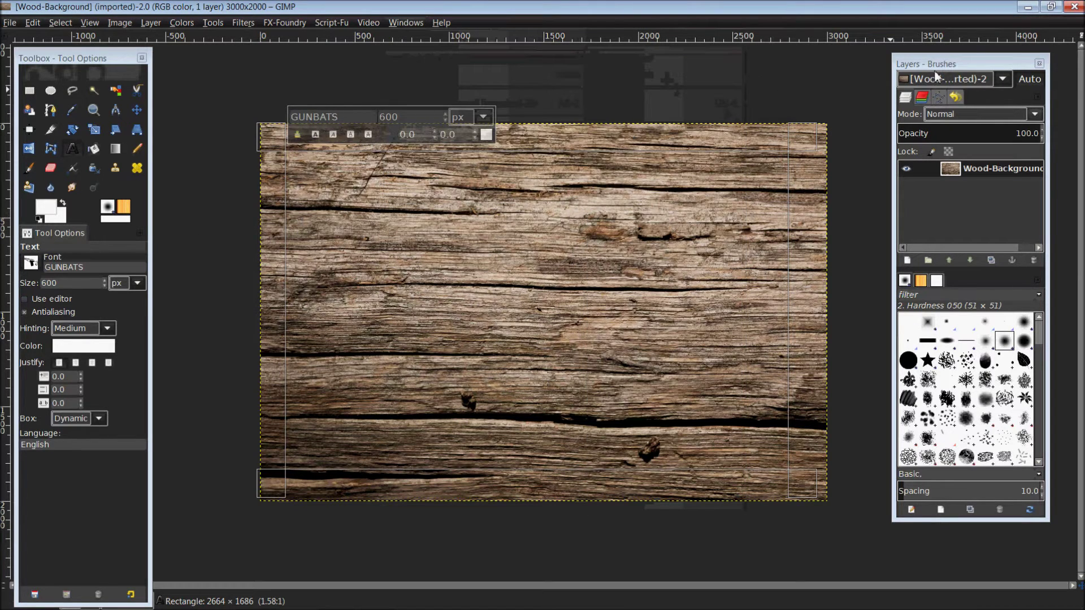
pyautogui.moveTo(922, 64)
pyautogui.mouseDown()
pyautogui.moveTo(610, 83)
pyautogui.moveTo(975, 72)
pyautogui.mouseUp()
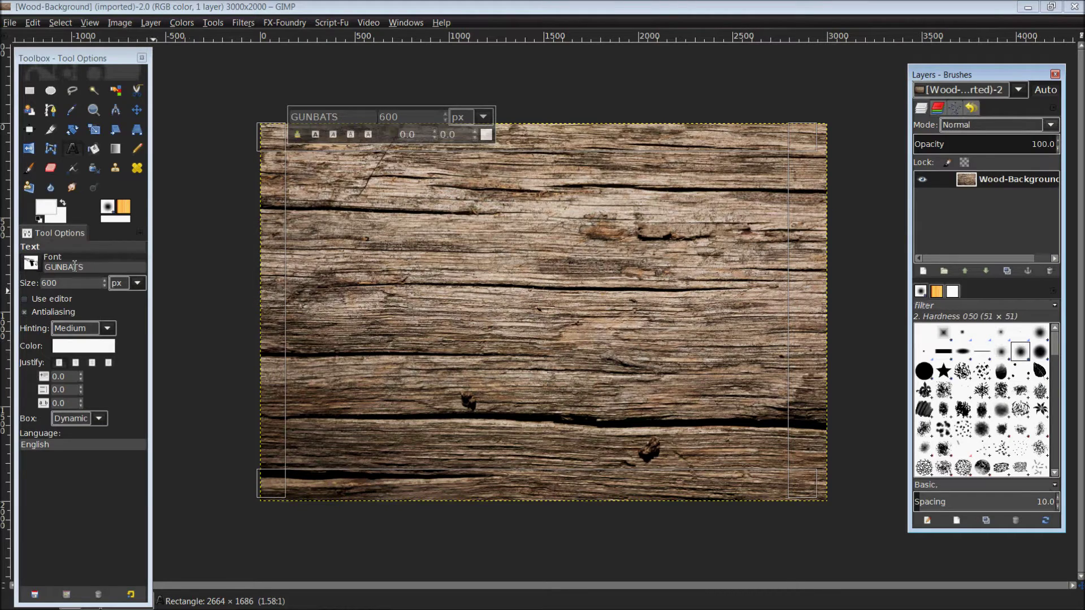
# Step: Change the text tool's font from GUNBATS to Sans Bold using the font list
pyautogui.click(31, 264)
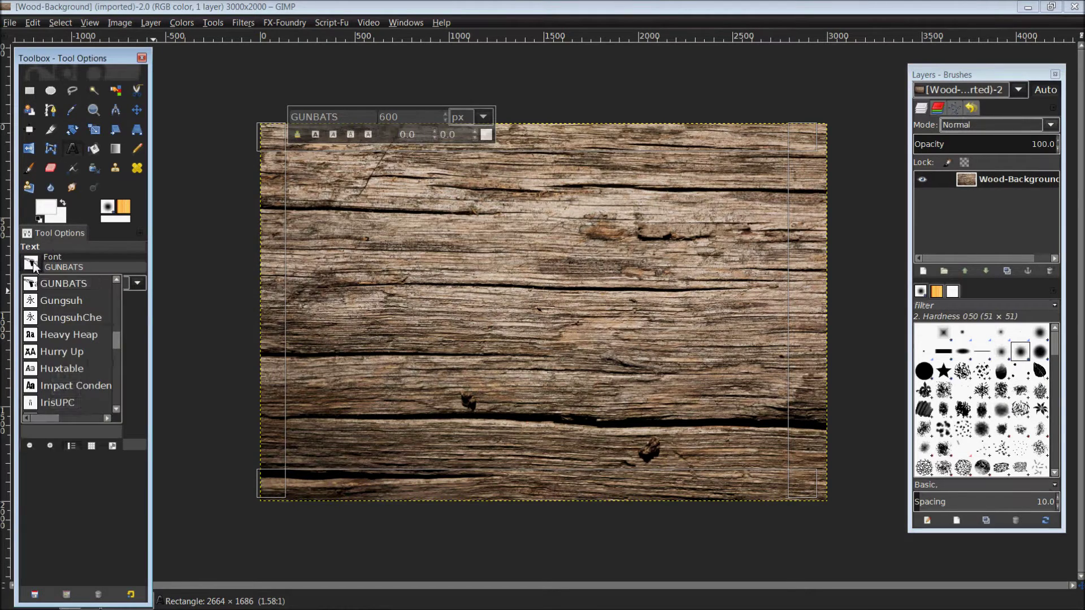
pyautogui.scroll(2, 80, 340)
pyautogui.scroll(4, 77, 334)
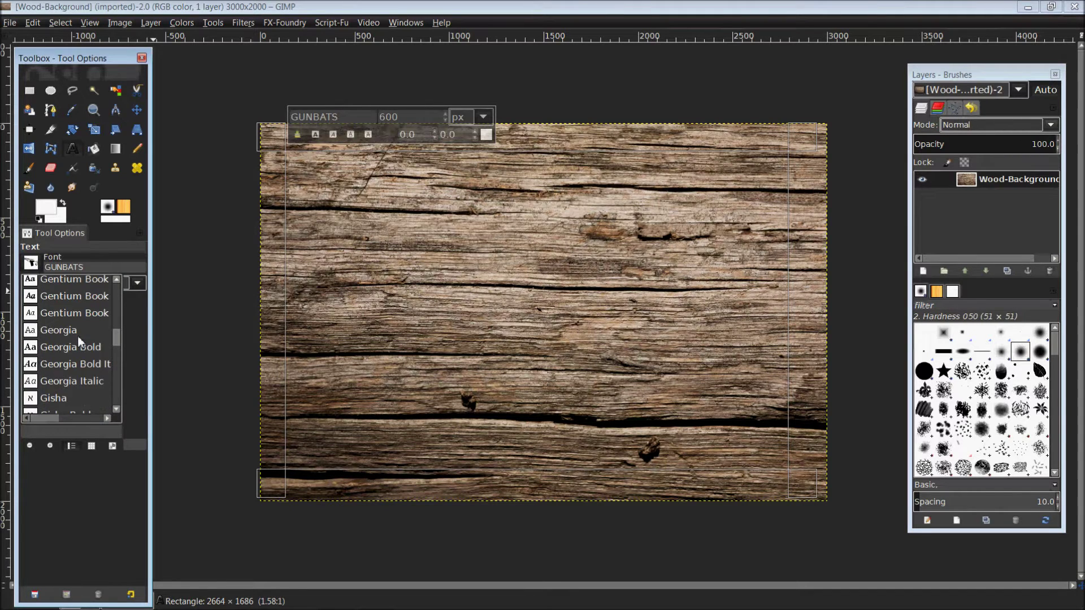
pyautogui.scroll(-4, 77, 334)
pyautogui.scroll(-7, 77, 334)
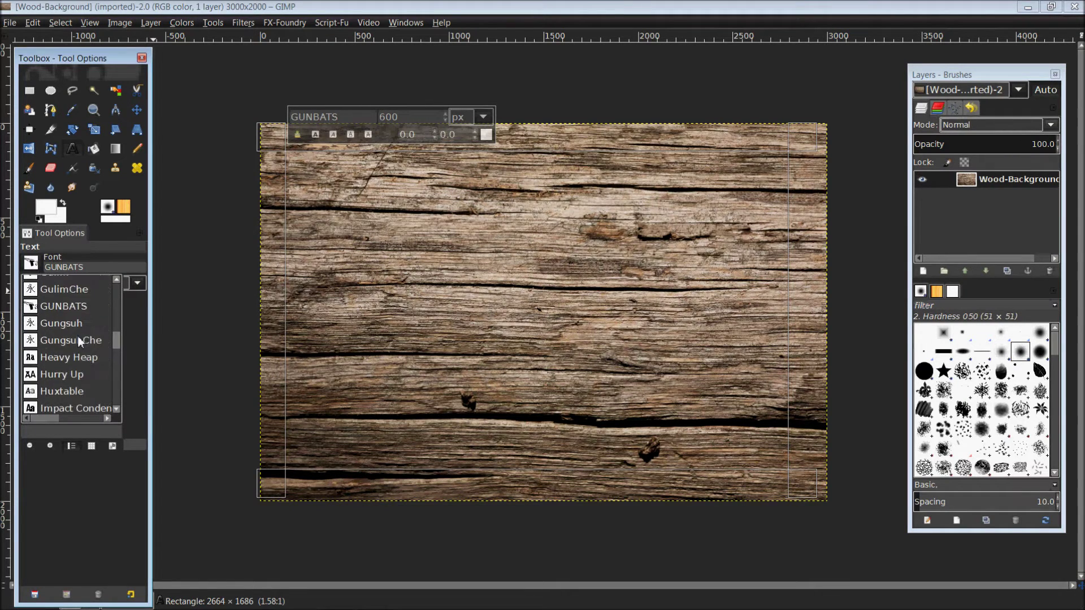
pyautogui.scroll(-12, 77, 336)
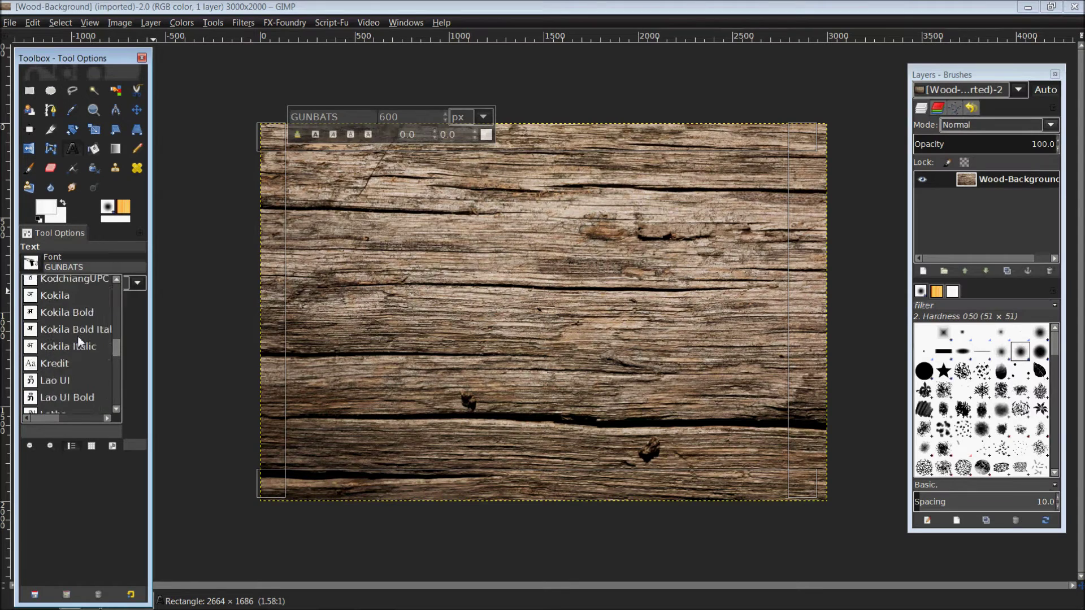
pyautogui.scroll(-10, 78, 342)
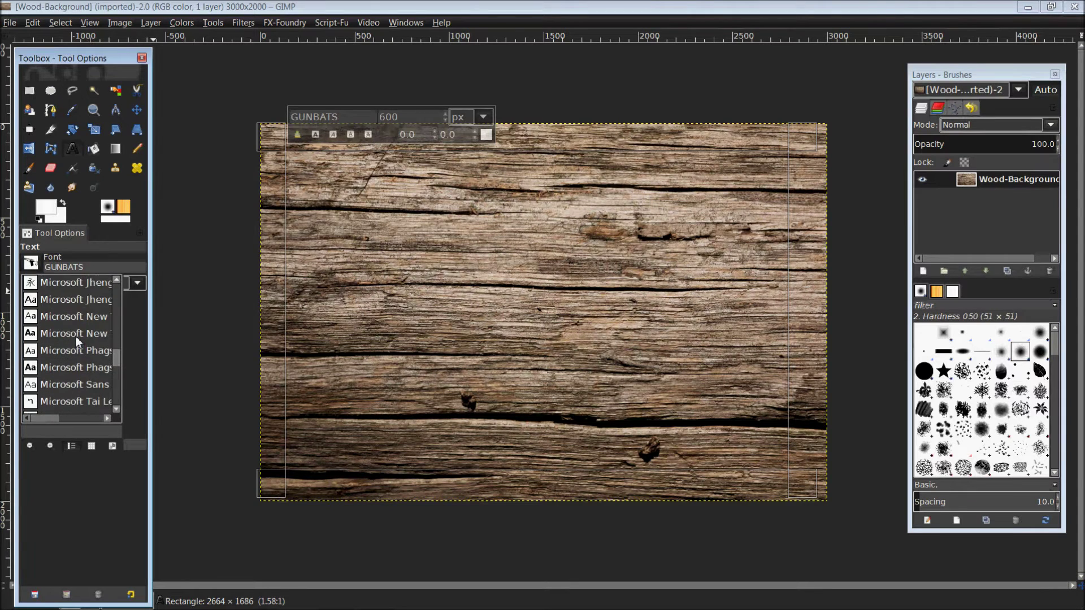
pyautogui.moveTo(111, 362); pyautogui.dragTo(114, 372)
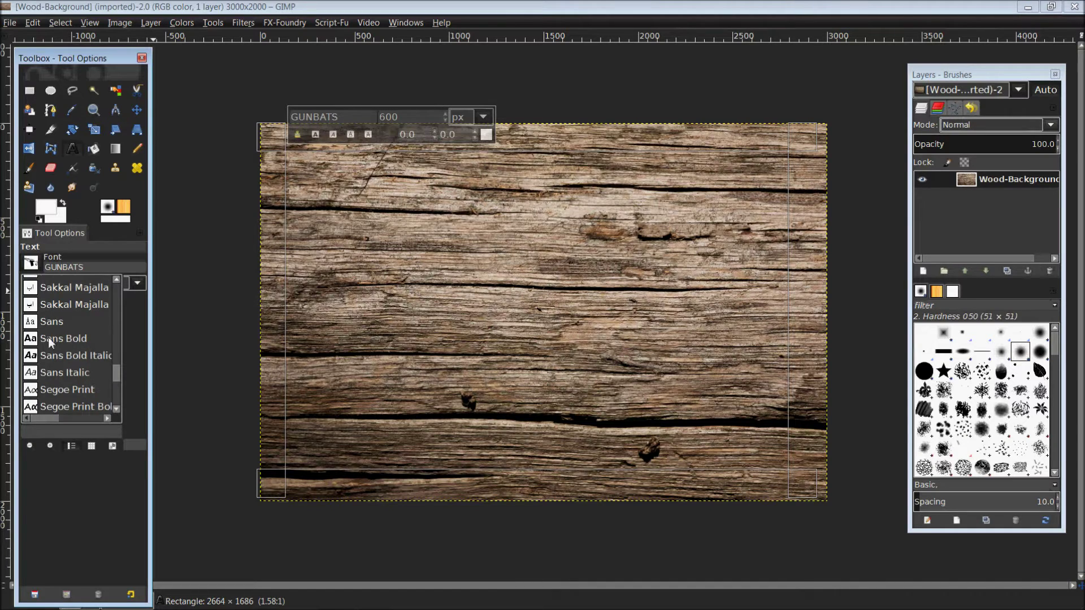
pyautogui.click(67, 338)
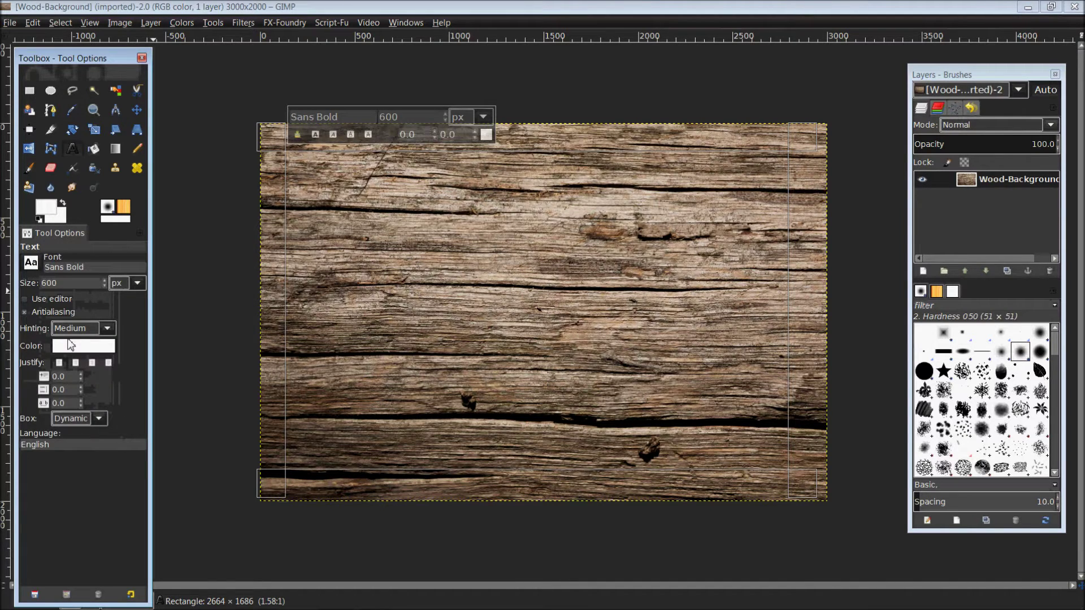
# Step: Set the text size to 500 px
pyautogui.click(72, 285)
pyautogui.press('BackSpace')
pyautogui.press('BackSpace')
pyautogui.press('BackSpace')
pyautogui.write('500')
# Step: Type UN4GVEN into the text box, keeping the Text Editor clear of the canvas
pyautogui.click(100, 299)
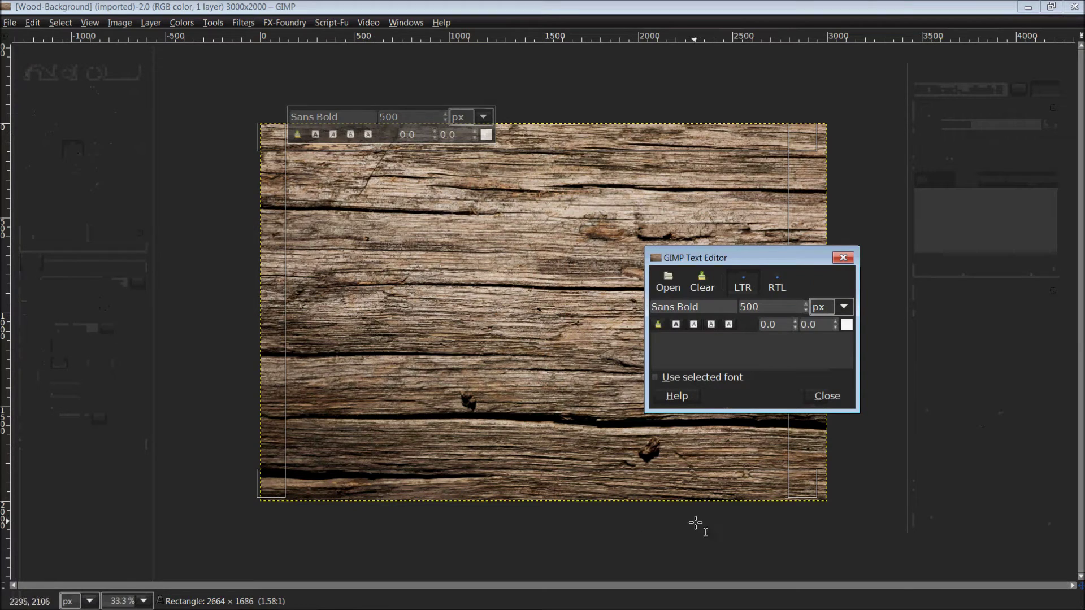
pyautogui.moveTo(762, 252); pyautogui.dragTo(699, 245)
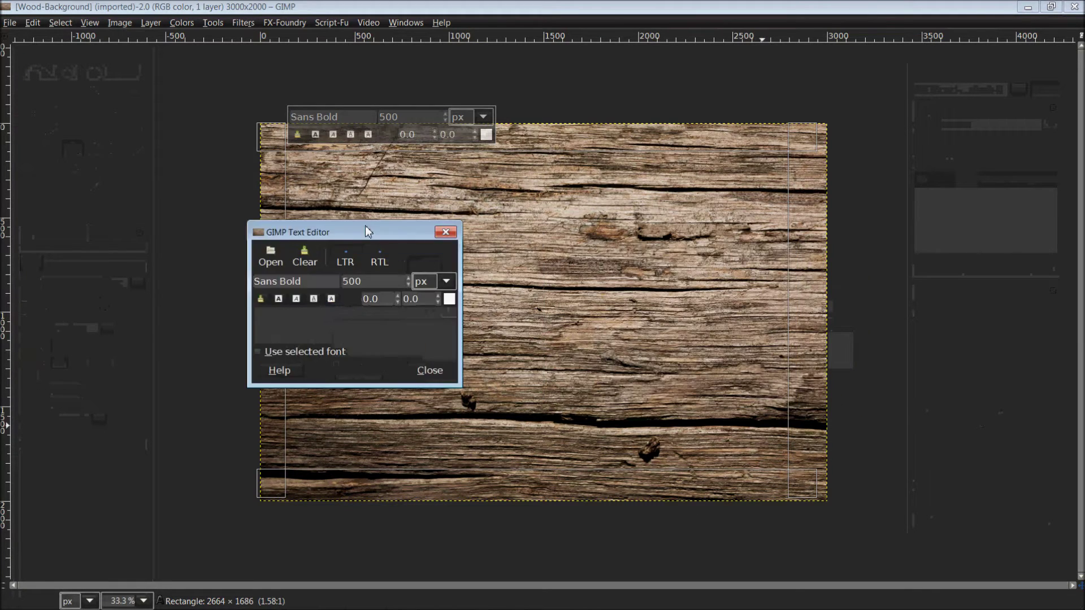
pyautogui.moveTo(365, 229); pyautogui.dragTo(268, 199)
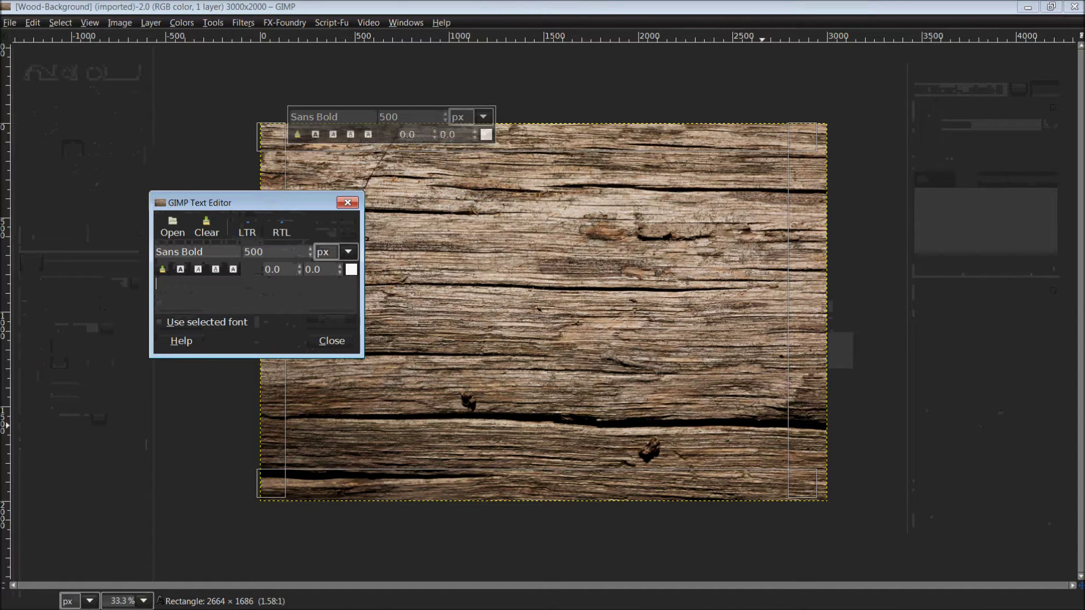
pyautogui.write('UN4GVEN')
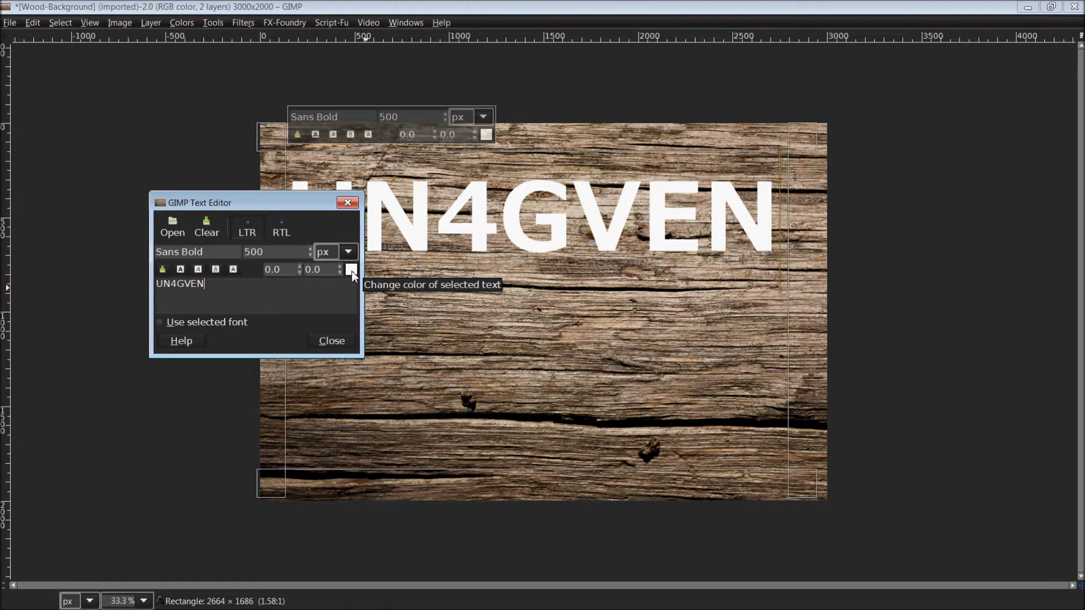
pyautogui.click(351, 270)
# Step: Close the text colour dialog, leaving the text white
pyautogui.moveTo(316, 118); pyautogui.dragTo(496, 100)
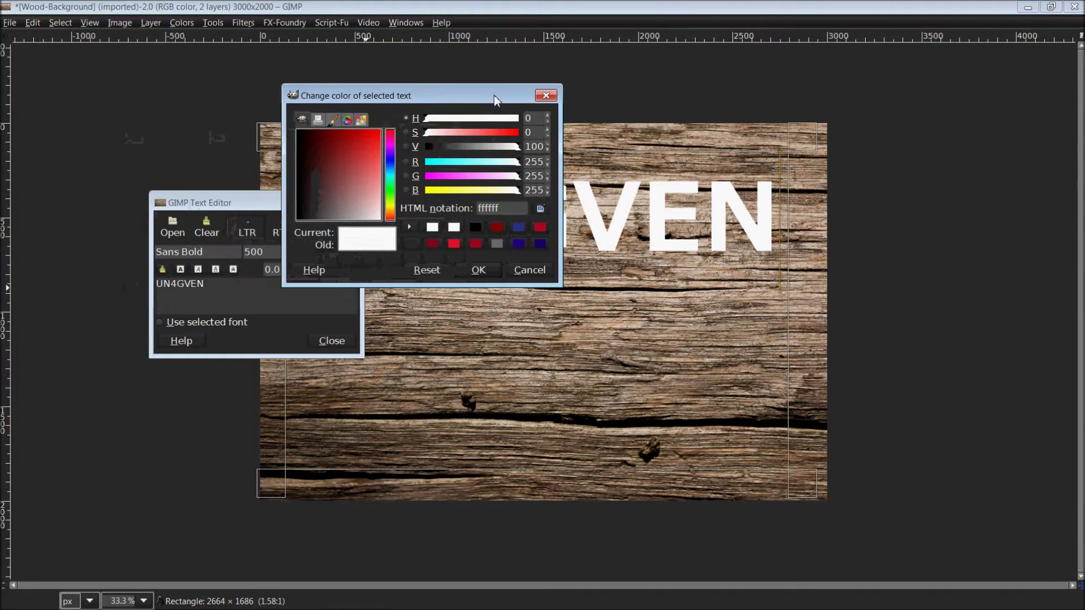
pyautogui.moveTo(345, 157)
pyautogui.mouseDown()
pyautogui.moveTo(315, 145)
pyautogui.moveTo(392, 234)
pyautogui.mouseUp()
pyautogui.click(478, 270)
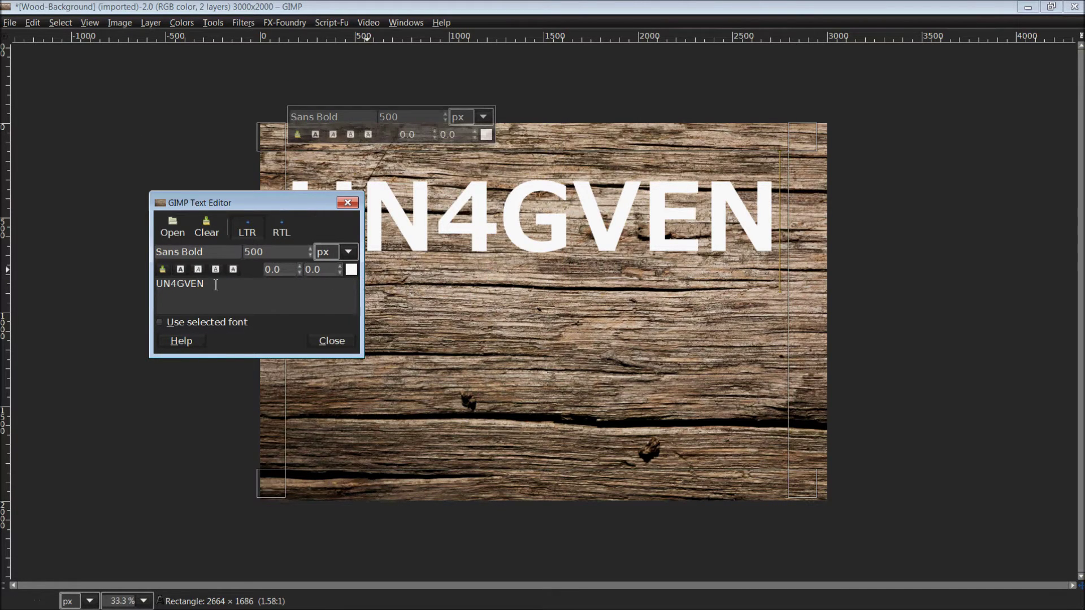
# Step: Try a deep red colour on the whole UN4GVEN text
pyautogui.moveTo(224, 291); pyautogui.dragTo(154, 284)
pyautogui.click(351, 270)
pyautogui.moveTo(157, 180); pyautogui.dragTo(178, 164)
pyautogui.click(308, 282)
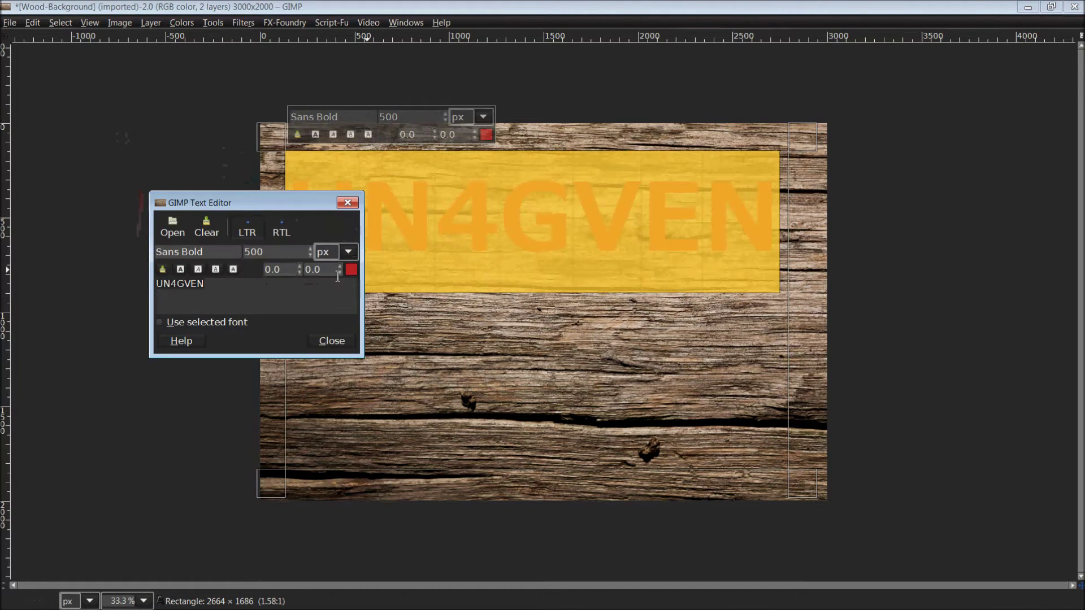
pyautogui.click(703, 238)
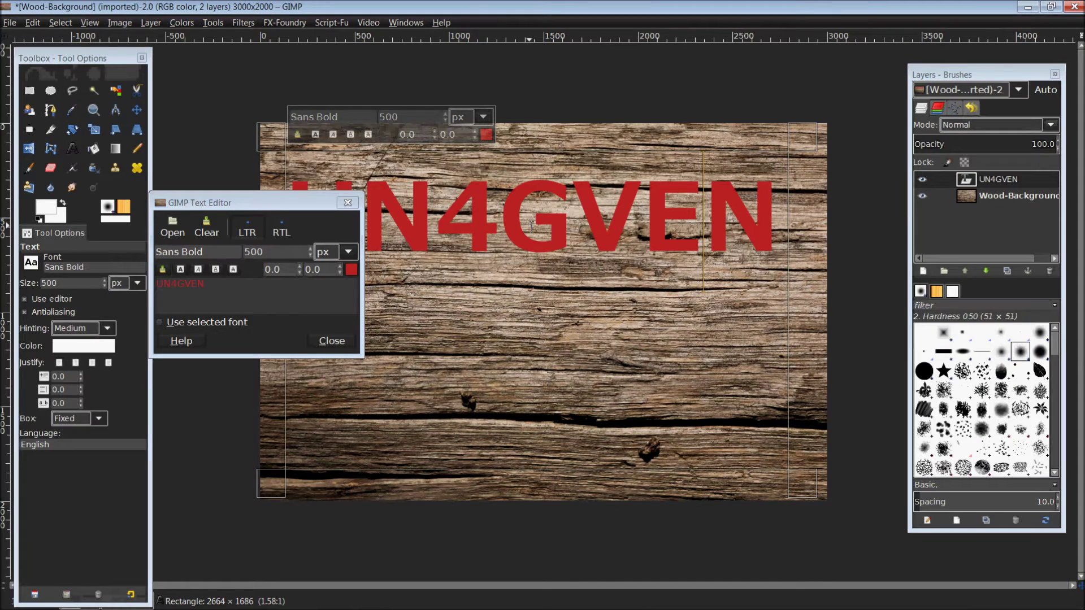
# Step: Set the UN4GVEN text colour back to white
pyautogui.click(207, 193)
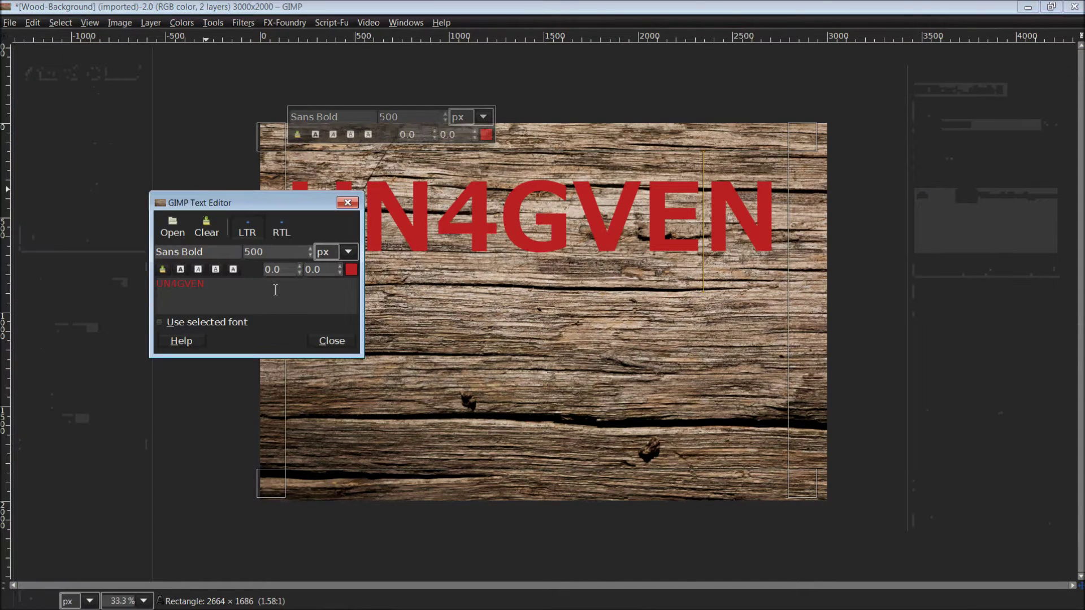
pyautogui.moveTo(277, 289); pyautogui.dragTo(158, 285)
pyautogui.click(350, 270)
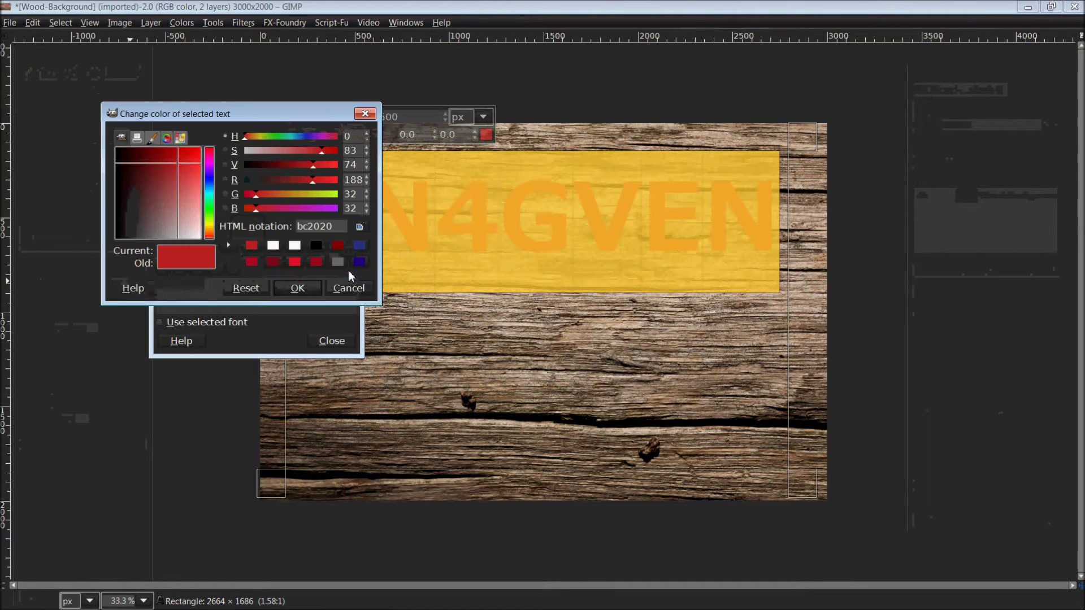
pyautogui.moveTo(184, 173); pyautogui.dragTo(116, 148)
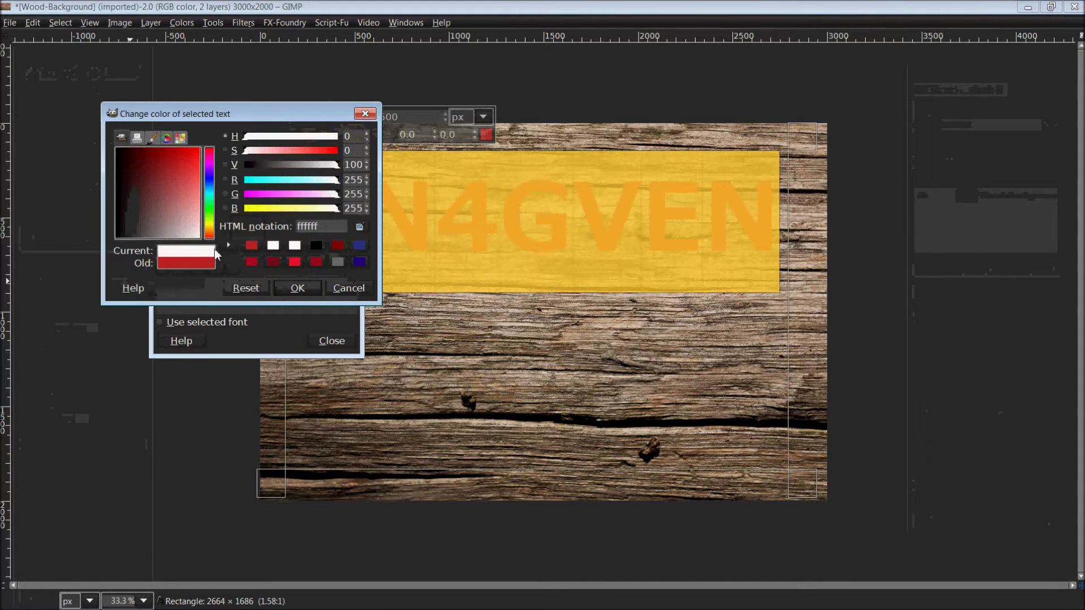
pyautogui.click(287, 289)
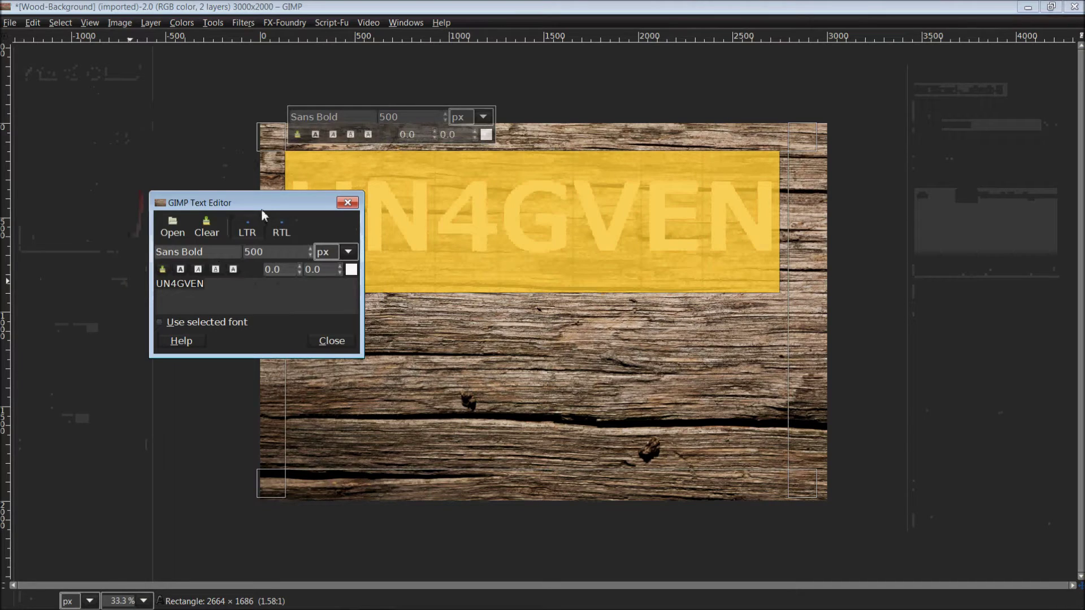
# Step: Close the Text Editor to finish the UN4GVEN layer and nudge the toolbox right
pyautogui.moveTo(261, 207); pyautogui.dragTo(294, 250)
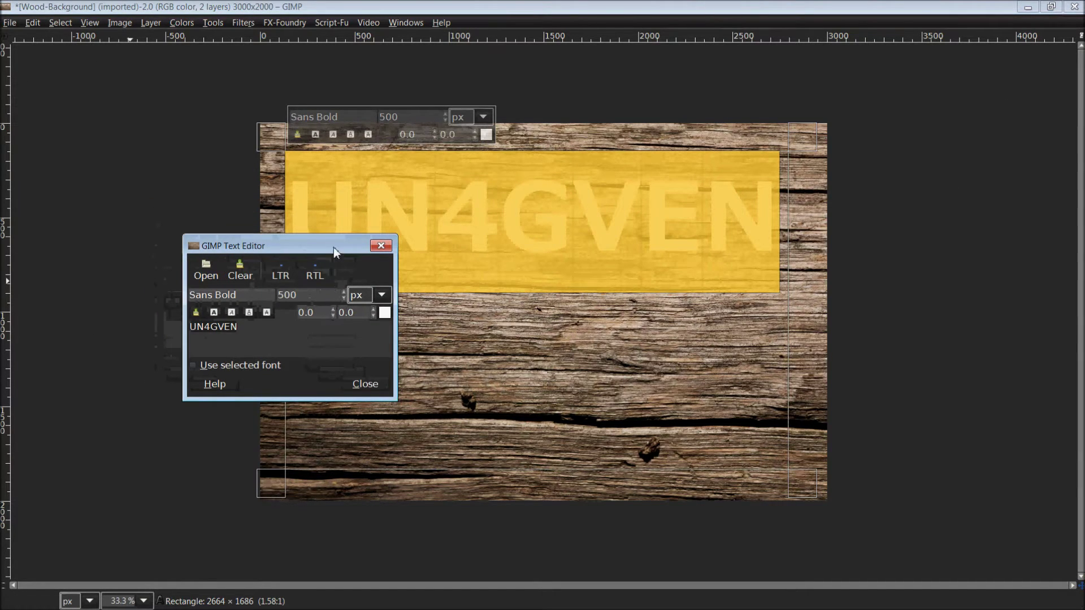
pyautogui.moveTo(333, 247); pyautogui.dragTo(372, 320)
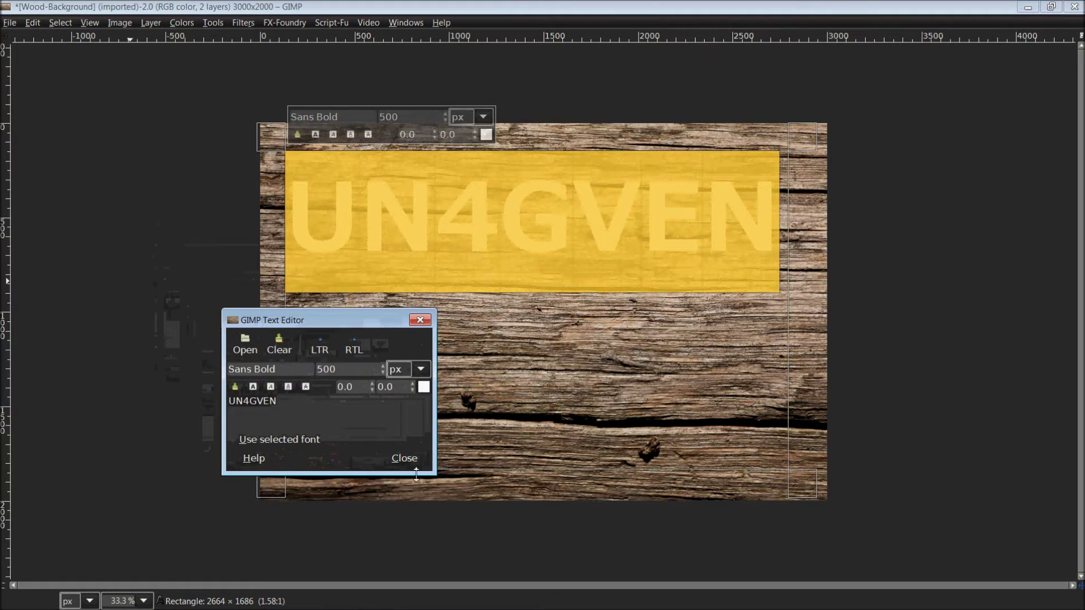
pyautogui.click(405, 458)
pyautogui.press('Tab')
pyautogui.moveTo(58, 65); pyautogui.dragTo(112, 52)
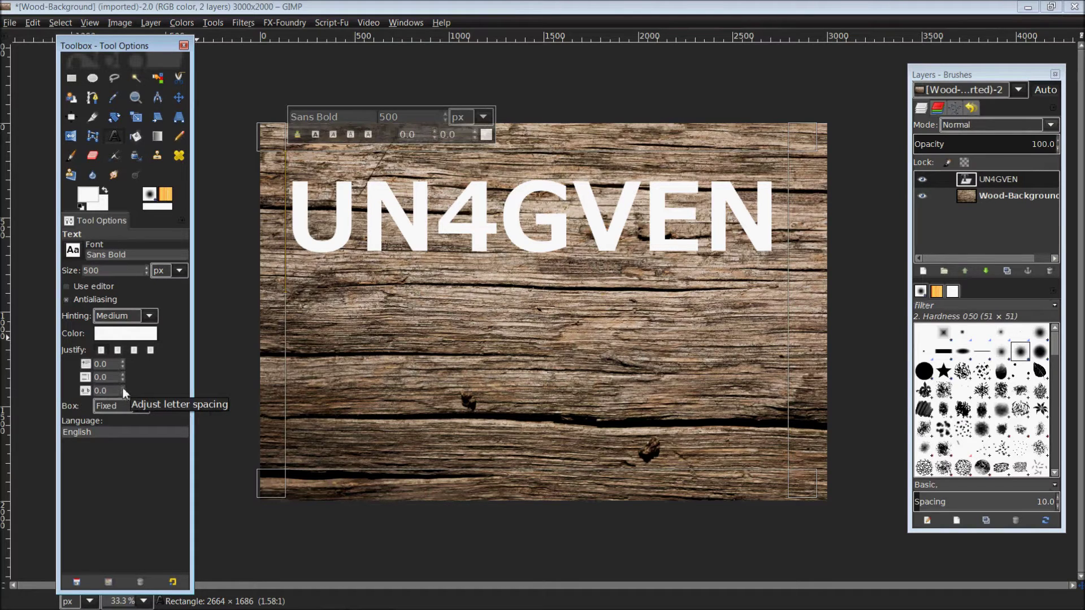
# Step: Raise UN4GVEN's letter spacing to 9.0 and widen the text box to keep one line
pyautogui.click(123, 387)
pyautogui.click(123, 387)
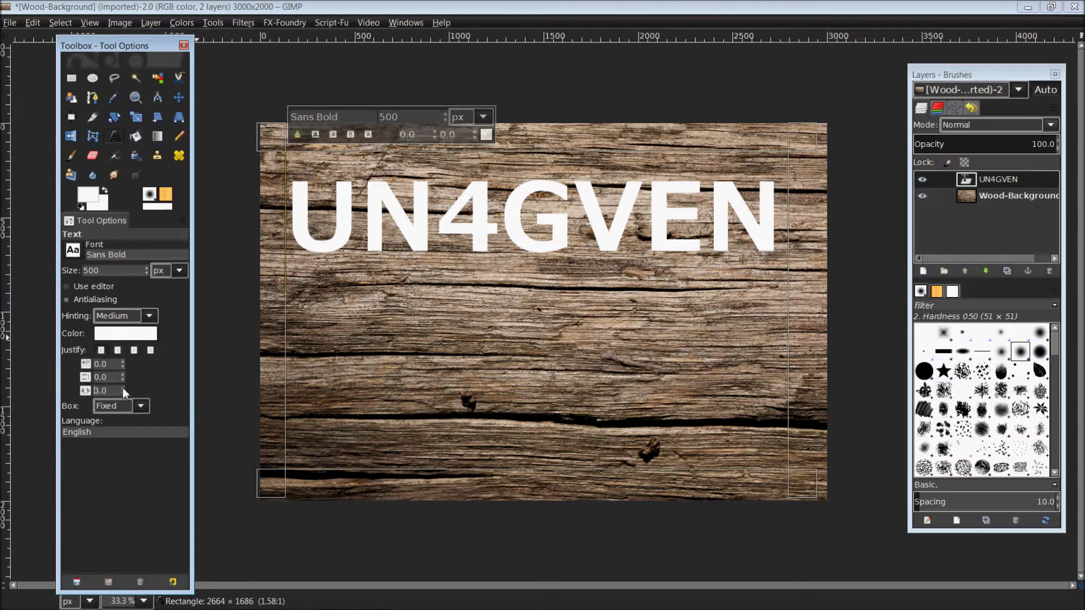
pyautogui.click(123, 387)
pyautogui.click(124, 388)
pyautogui.click(123, 387)
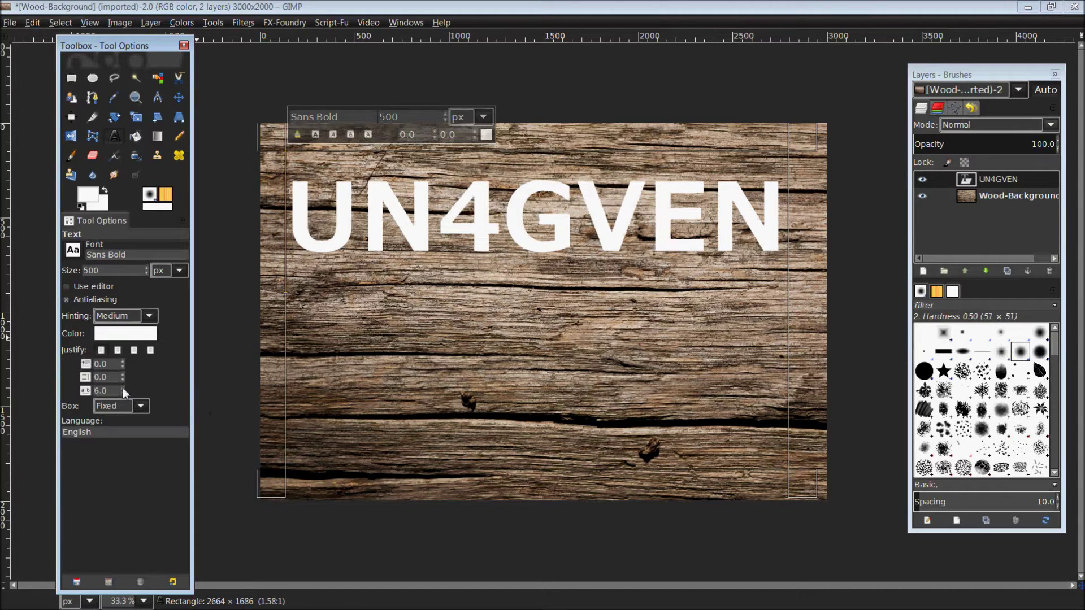
pyautogui.click(123, 388)
pyautogui.click(123, 388)
pyautogui.click(123, 387)
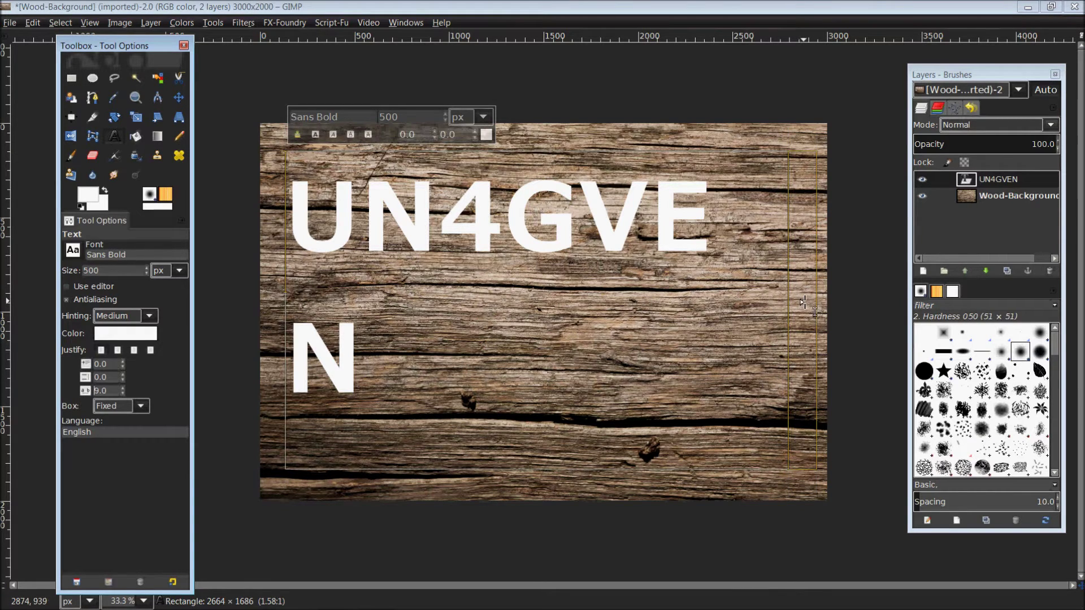
pyautogui.moveTo(803, 304); pyautogui.dragTo(809, 304)
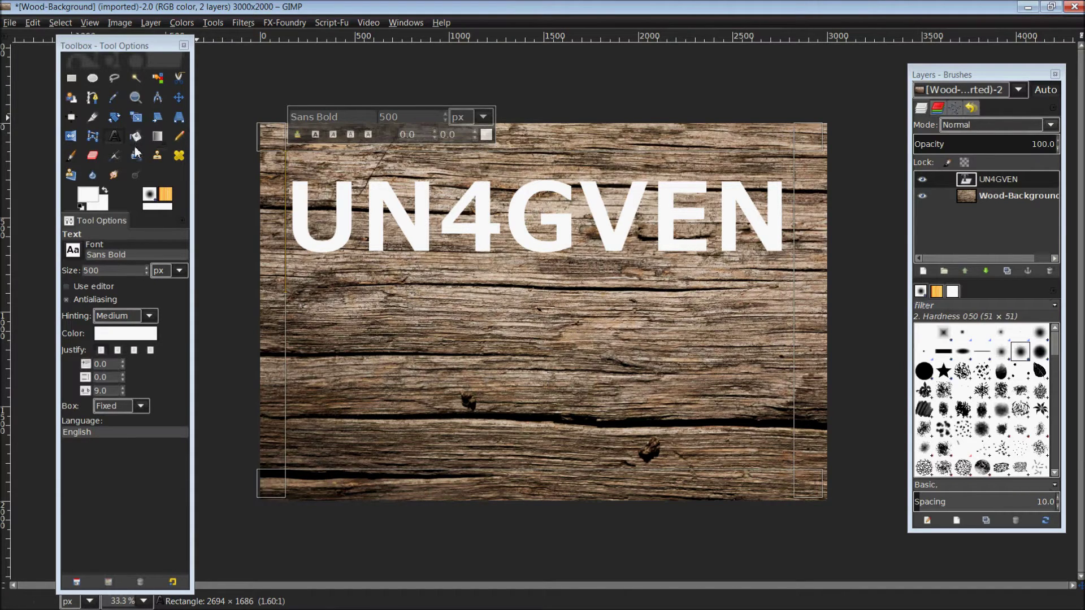
pyautogui.click(179, 97)
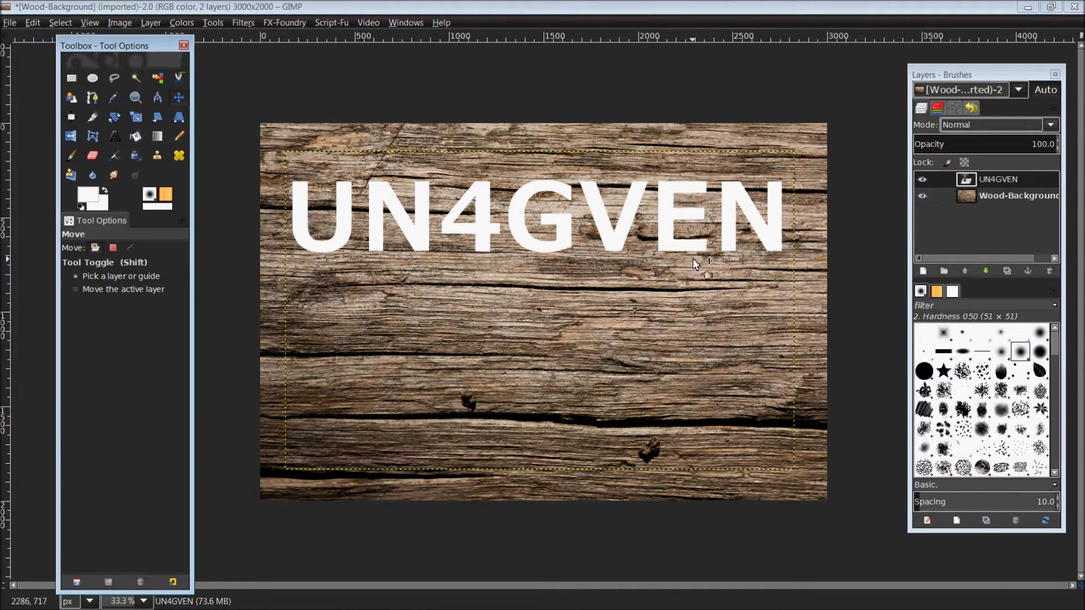
# Step: Select the UN4GVEN layer and drag the text down toward the image centre
pyautogui.click(998, 178)
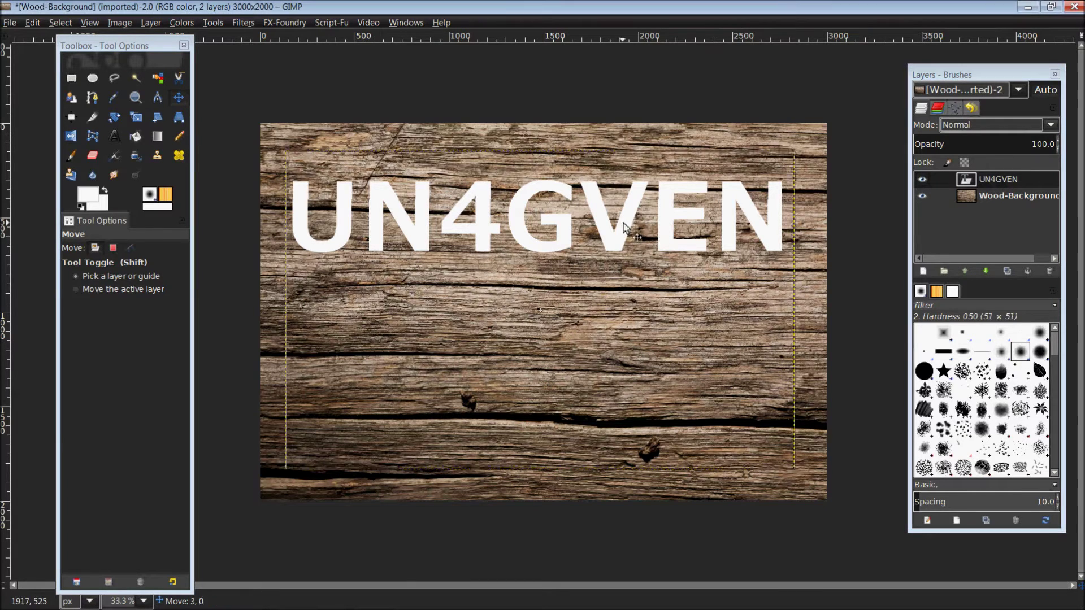
pyautogui.moveTo(624, 227); pyautogui.dragTo(630, 285)
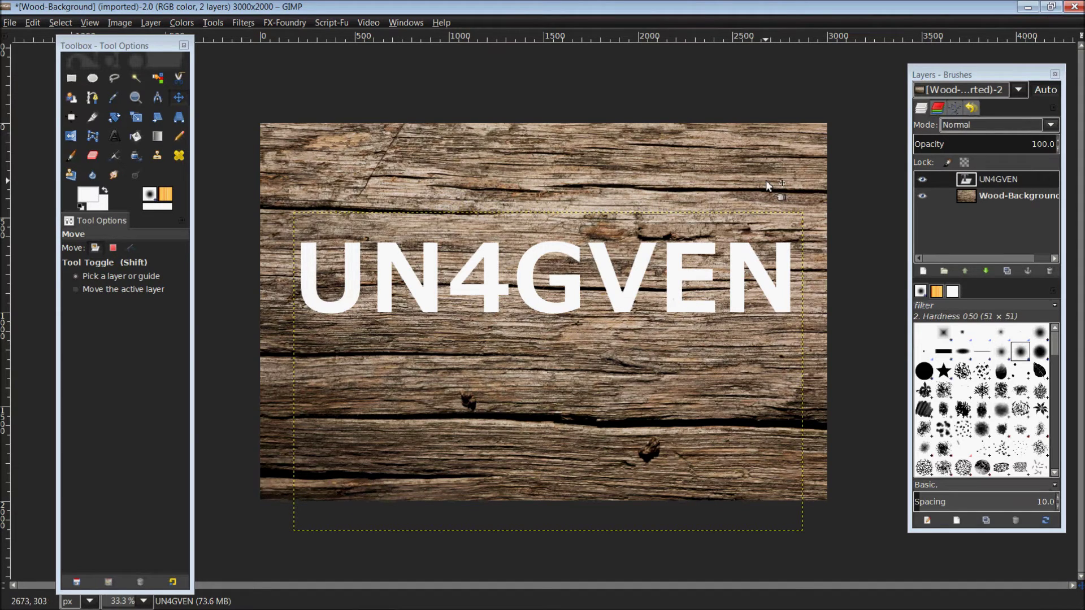
# Step: Apply Layer to Image Size to the UN4GVEN layer, matching the 3000×2000 image
pyautogui.rightClick(982, 179)
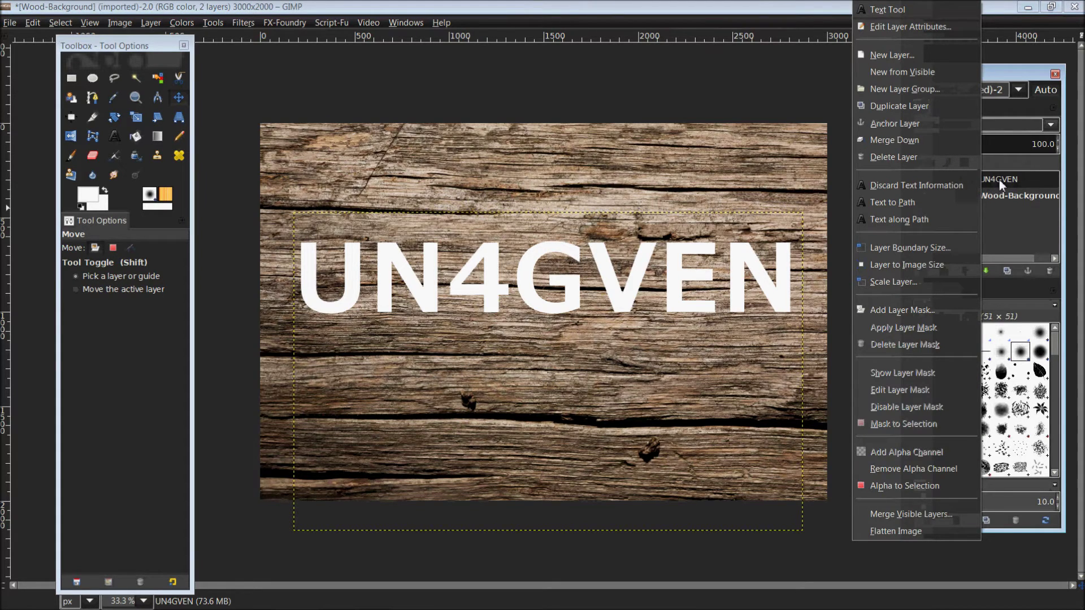
pyautogui.click(937, 268)
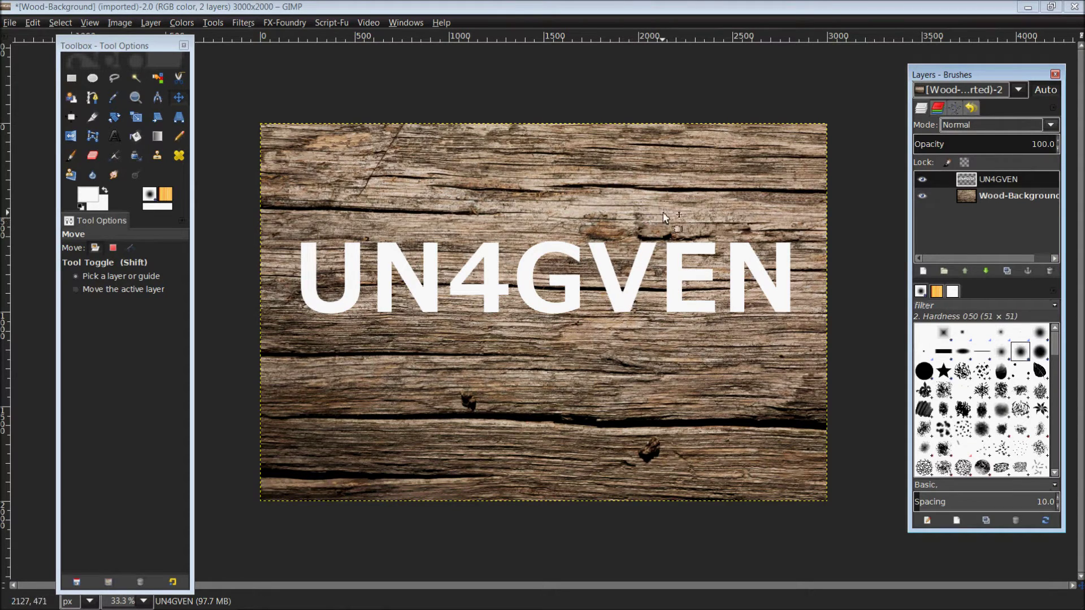
# Step: Apply the Displace filter to the text with the wood image as both X and Y maps at 20.00
pyautogui.click(245, 20)
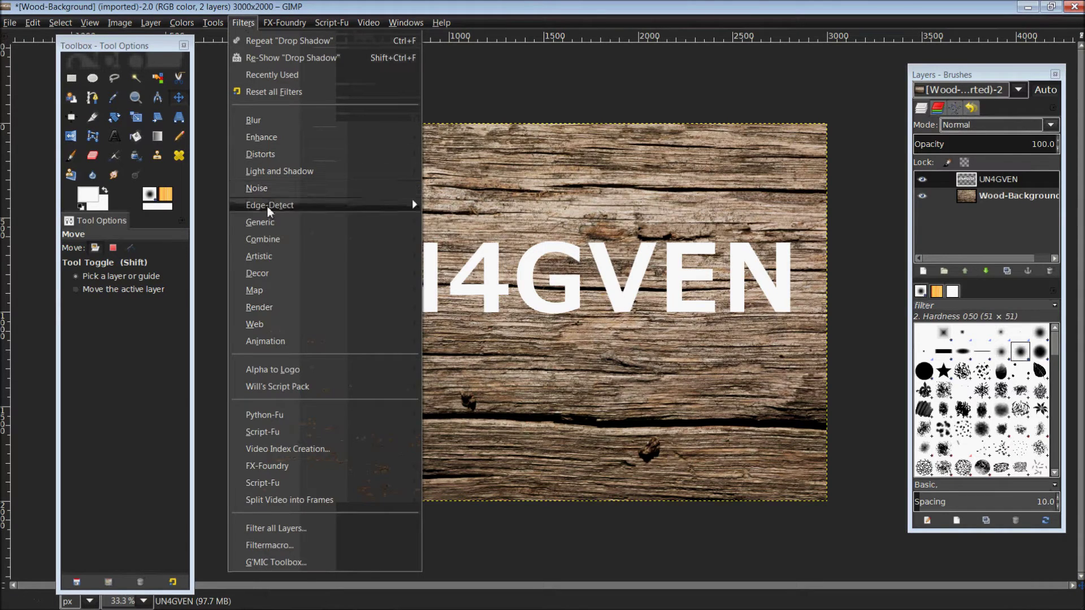
pyautogui.moveTo(293, 289)
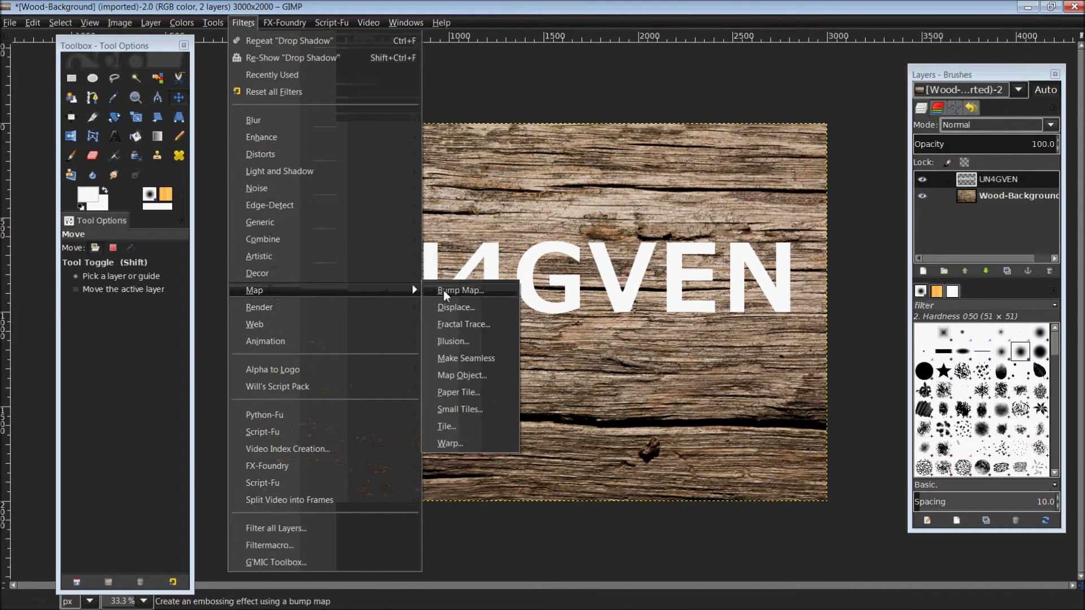
pyautogui.click(470, 311)
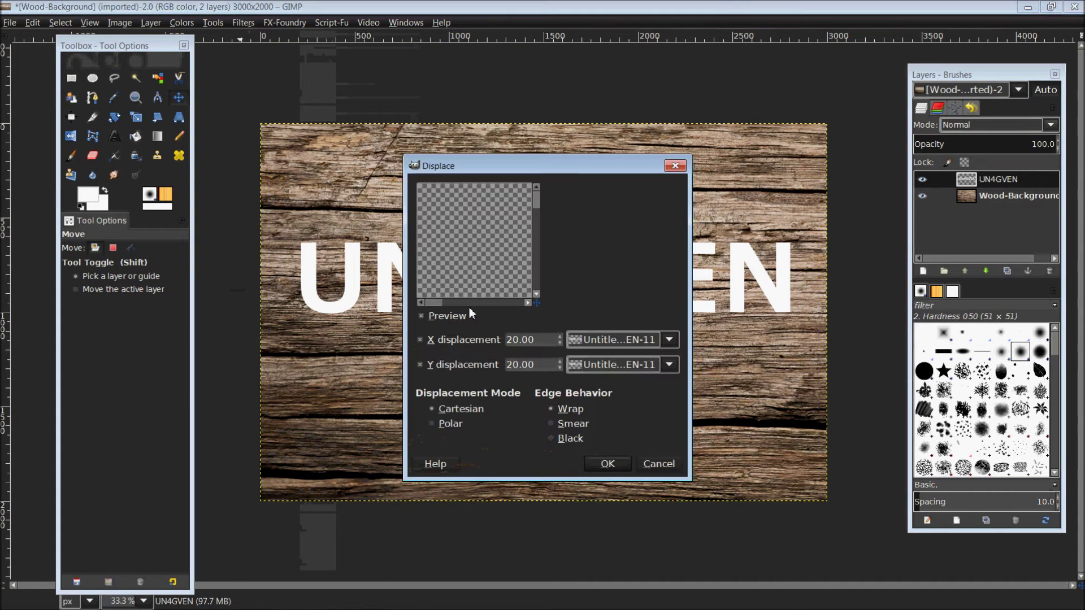
pyautogui.moveTo(573, 169); pyautogui.dragTo(808, 232)
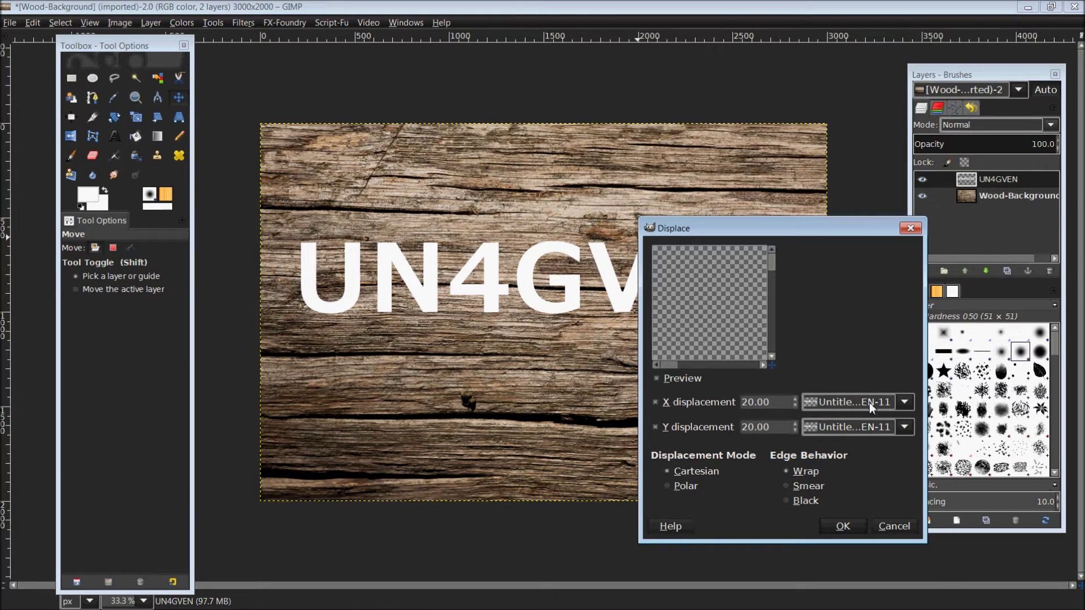
pyautogui.click(904, 403)
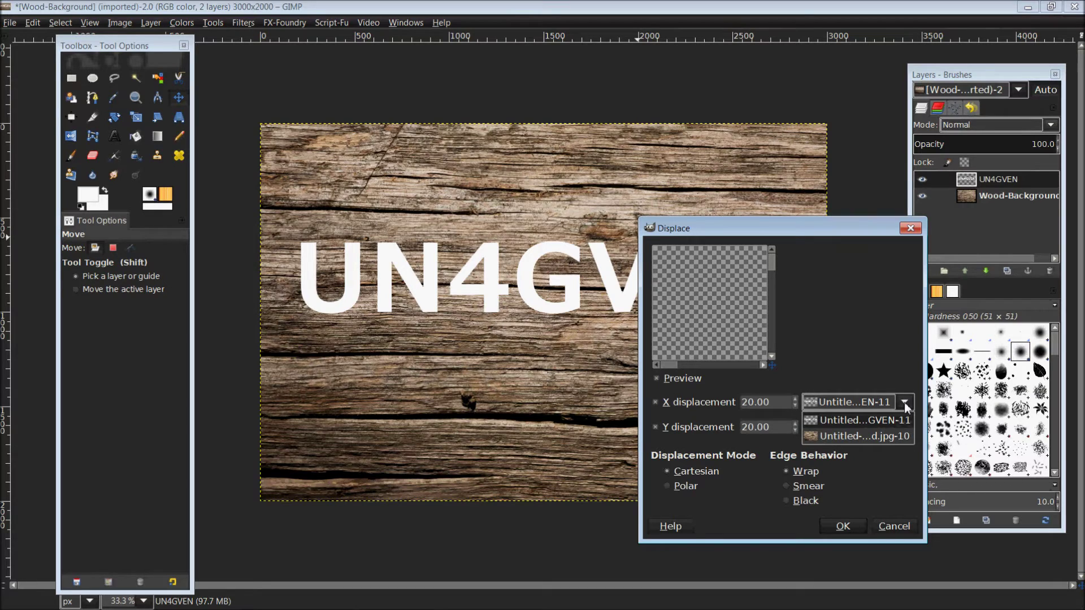
pyautogui.click(856, 437)
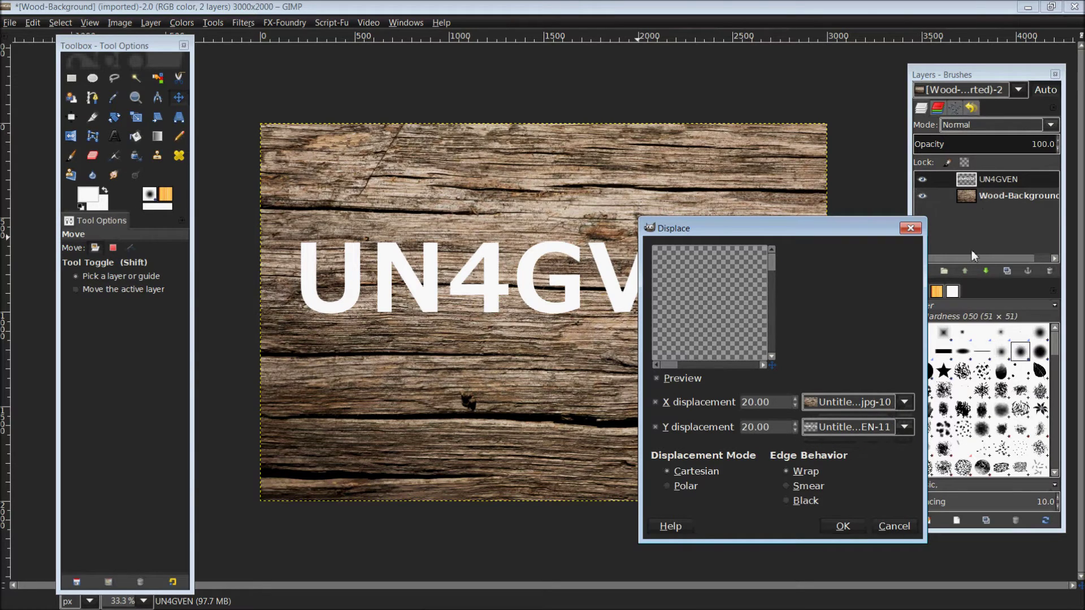
pyautogui.click(885, 430)
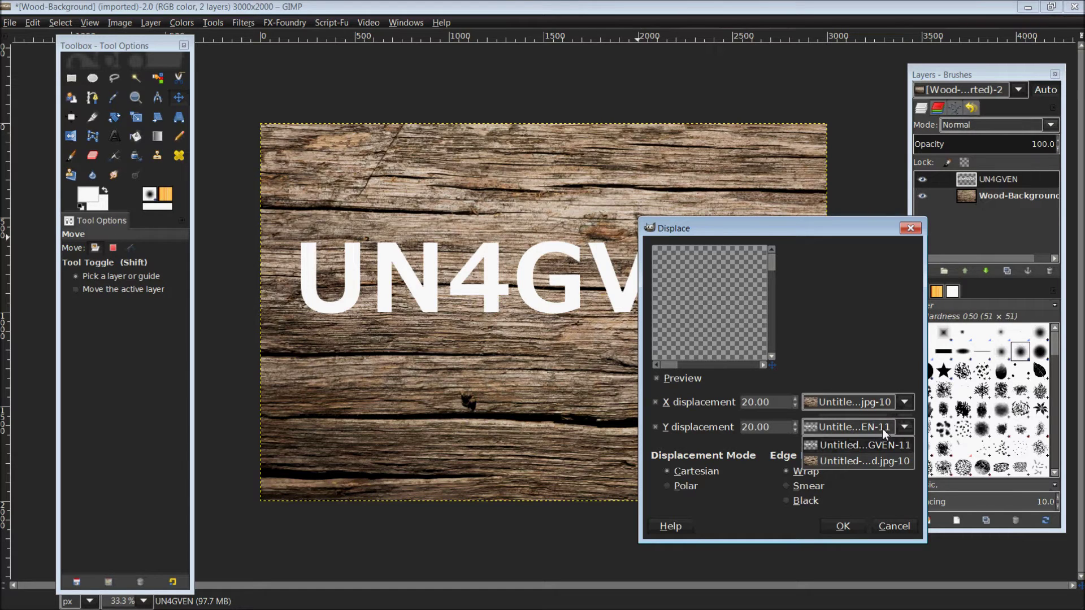
pyautogui.click(869, 459)
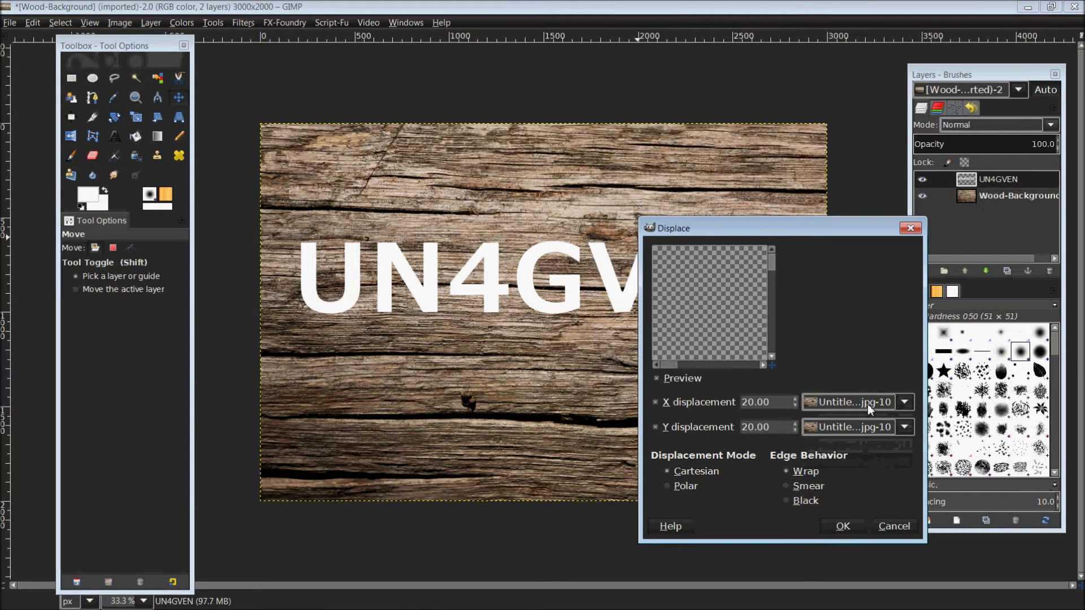
pyautogui.moveTo(820, 230); pyautogui.dragTo(775, 175)
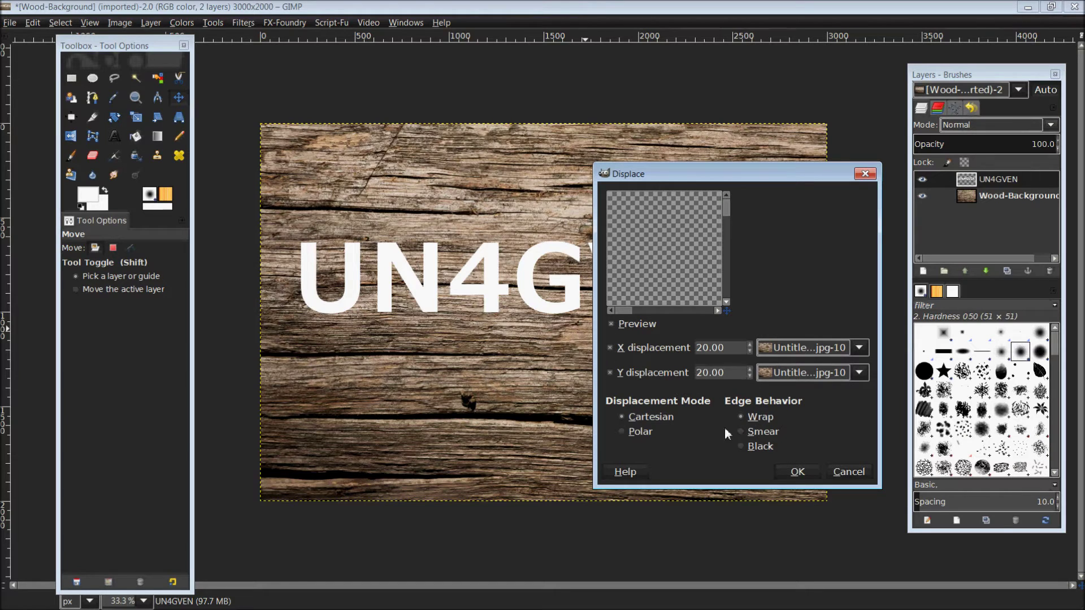
pyautogui.click(810, 476)
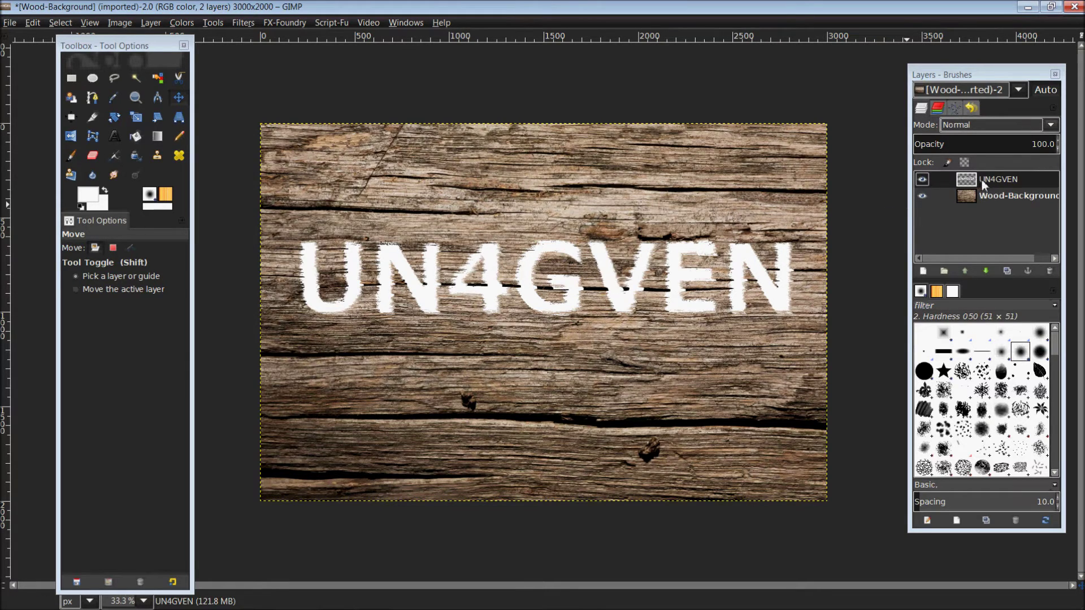
# Step: Use Alpha to Selection on UN4GVEN, then delete the text layer, keeping the letter selection
pyautogui.moveTo(955, 73); pyautogui.dragTo(936, 67)
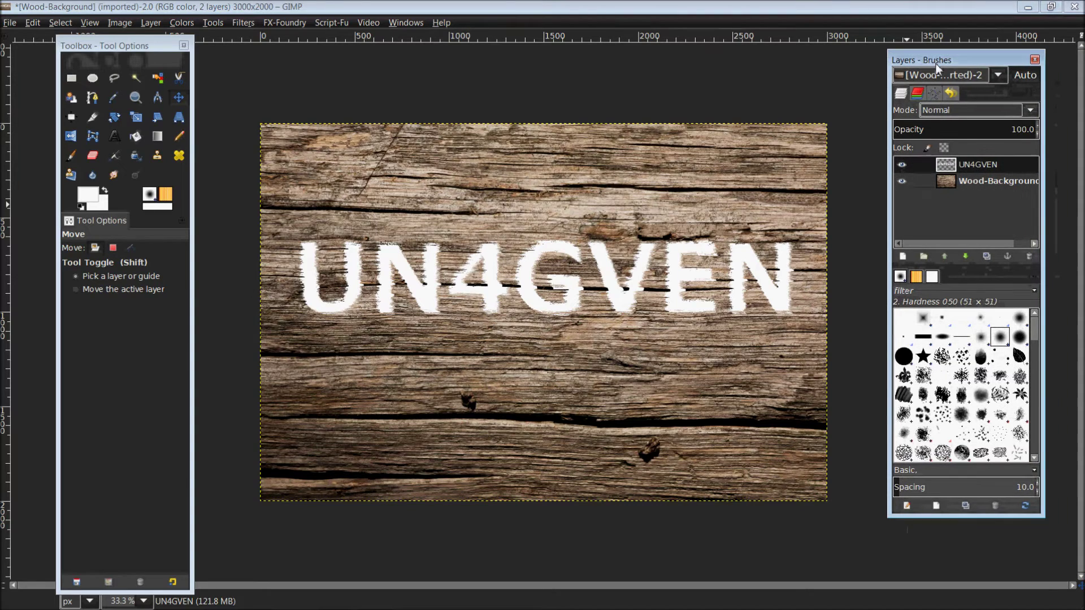
pyautogui.rightClick(961, 164)
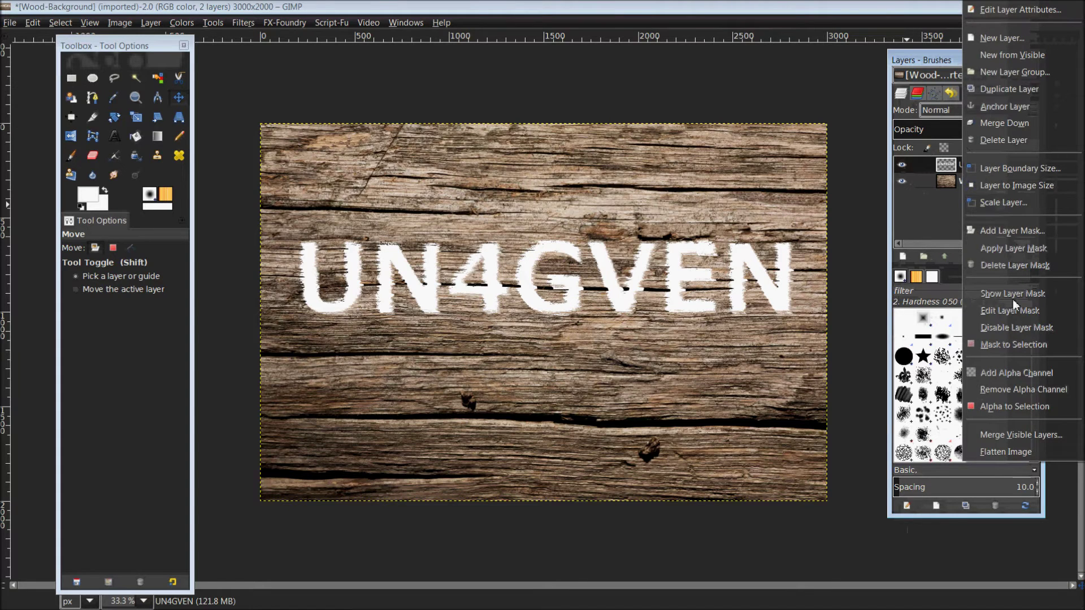
pyautogui.click(1007, 409)
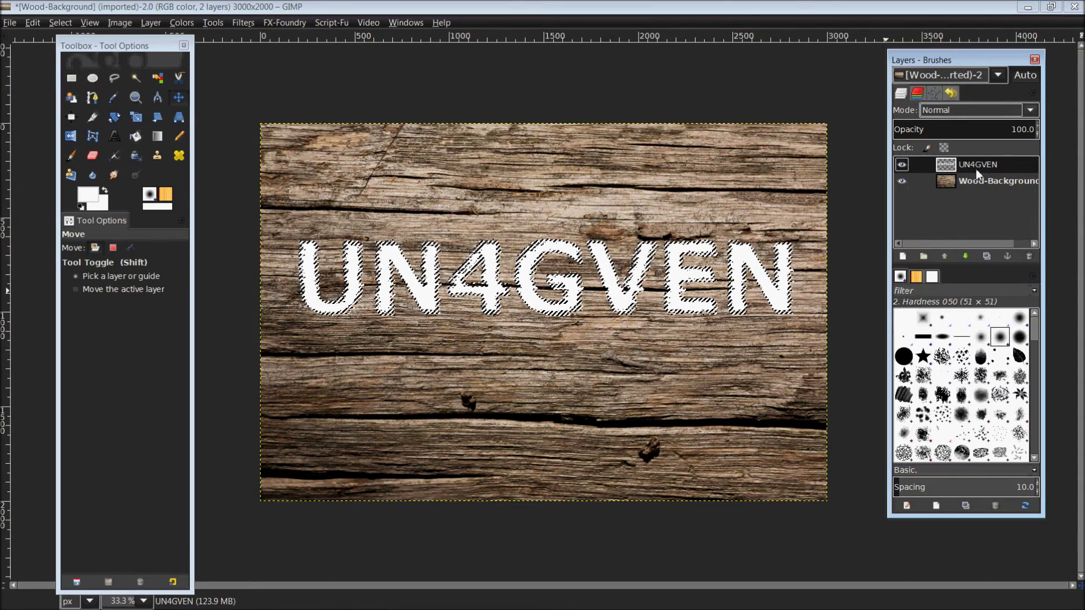
pyautogui.click(1030, 256)
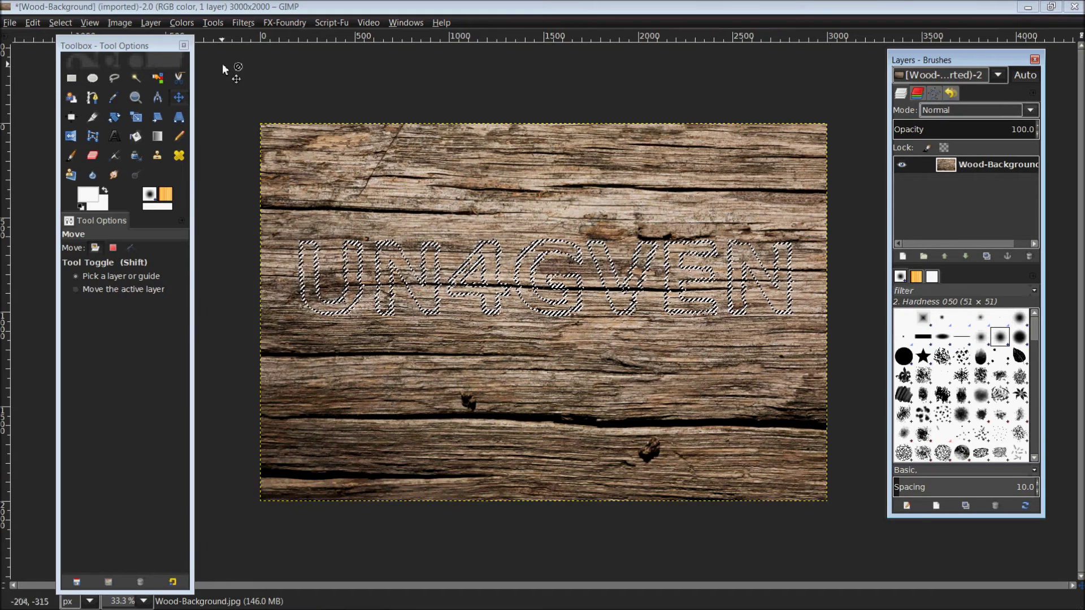
pyautogui.moveTo(100, 45); pyautogui.dragTo(65, 50)
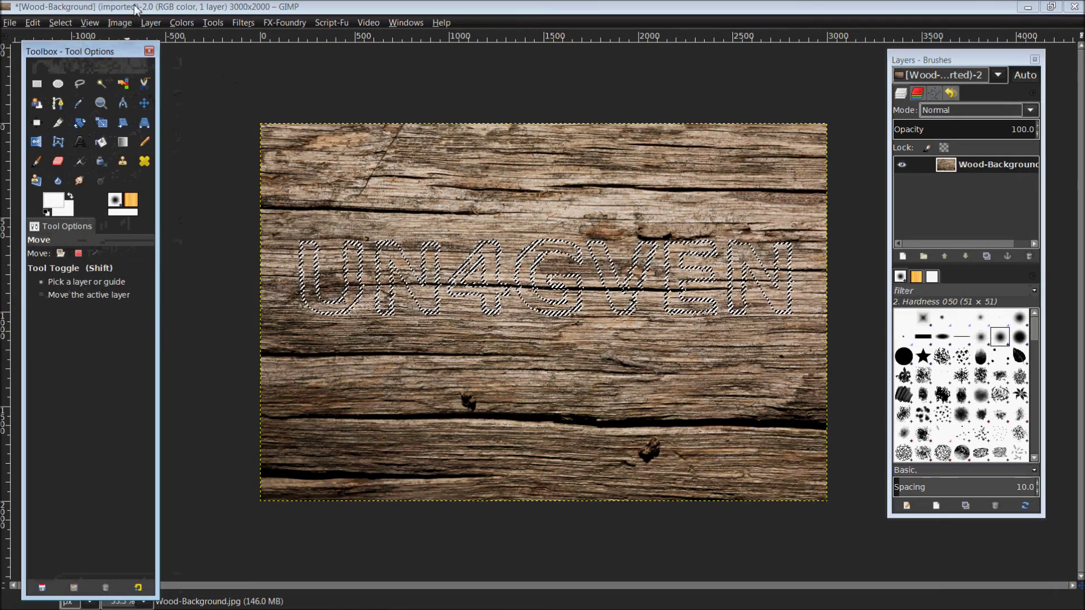
# Step: Invert the selection so it traces the UN4GVEN letter outlines
pyautogui.click(61, 23)
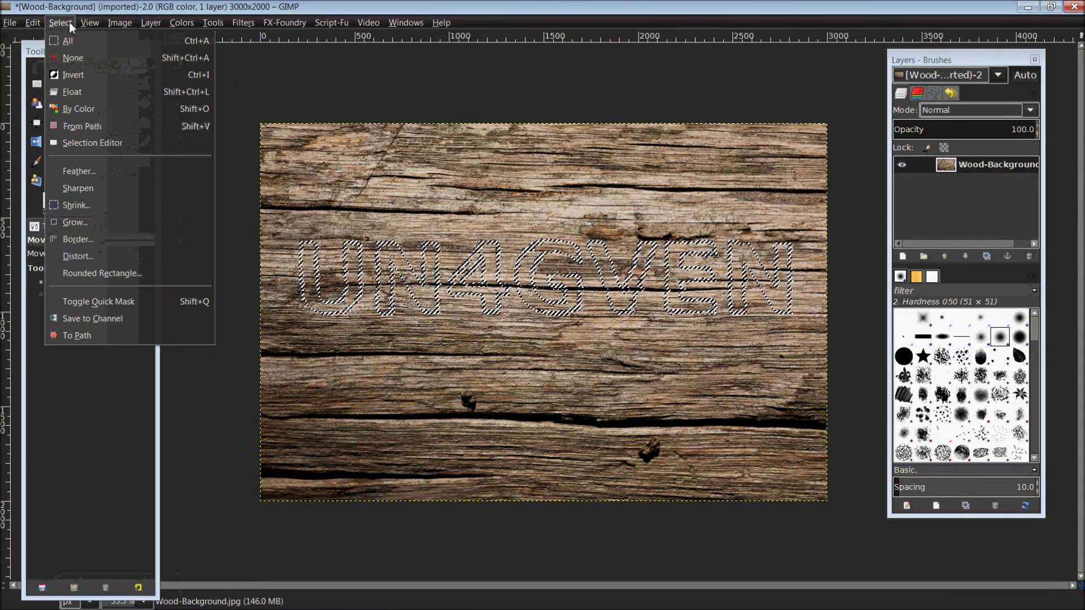
pyautogui.click(72, 73)
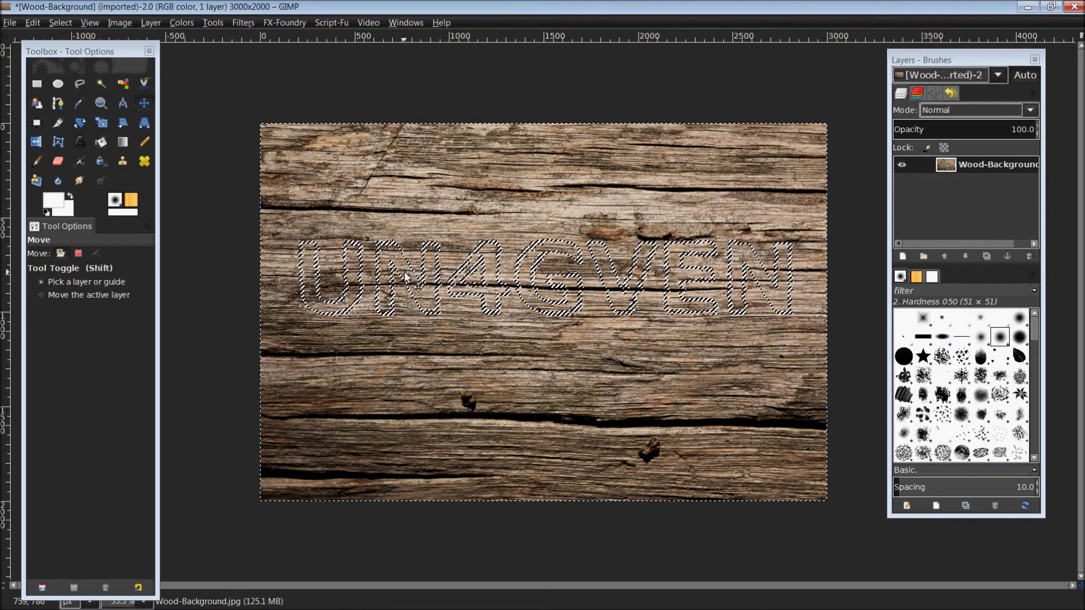
pyautogui.click(245, 23)
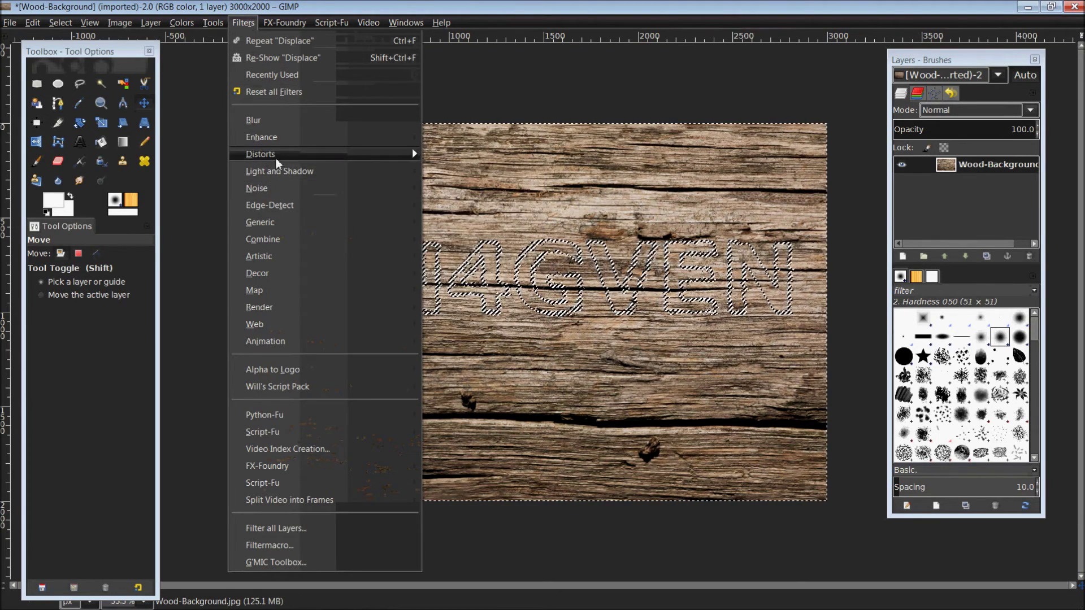
# Step: Start a Drop Shadow with horizontal and vertical offsets of 6
pyautogui.moveTo(300, 173)
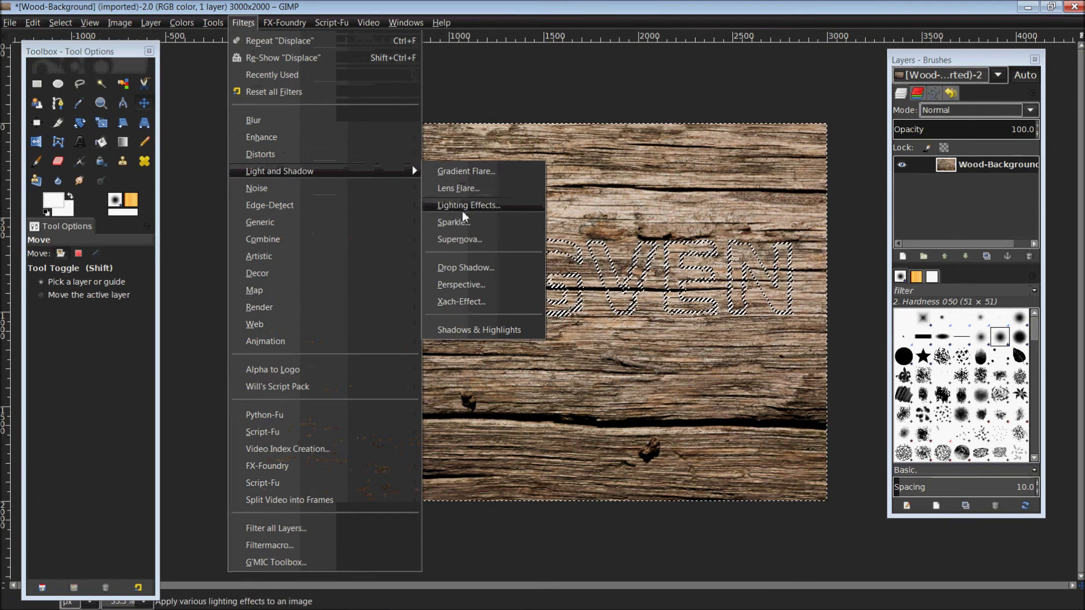
pyautogui.click(462, 266)
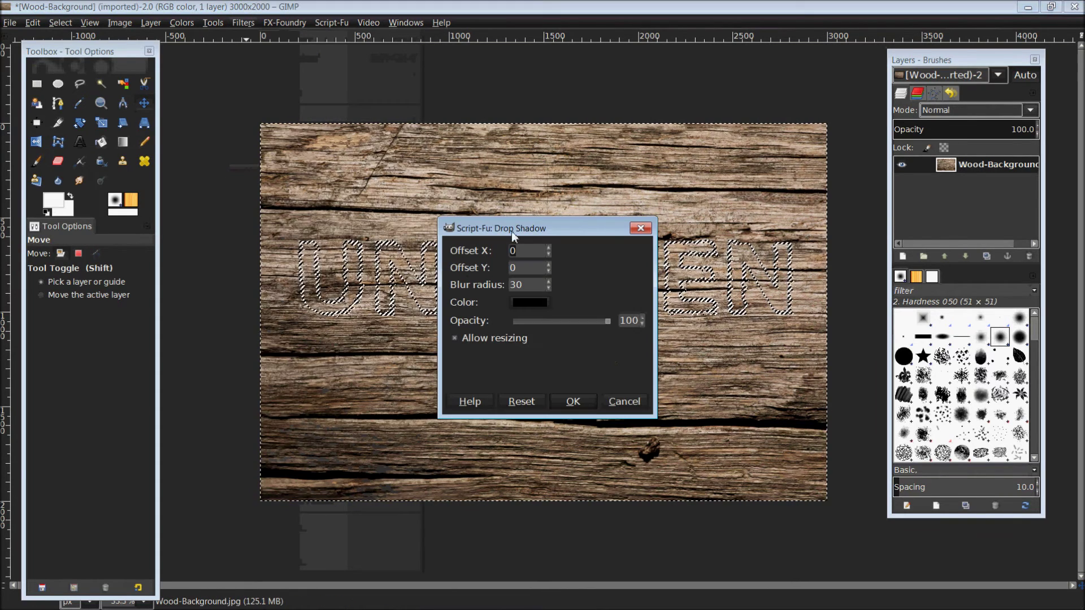
pyautogui.moveTo(768, 196); pyautogui.dragTo(905, 112)
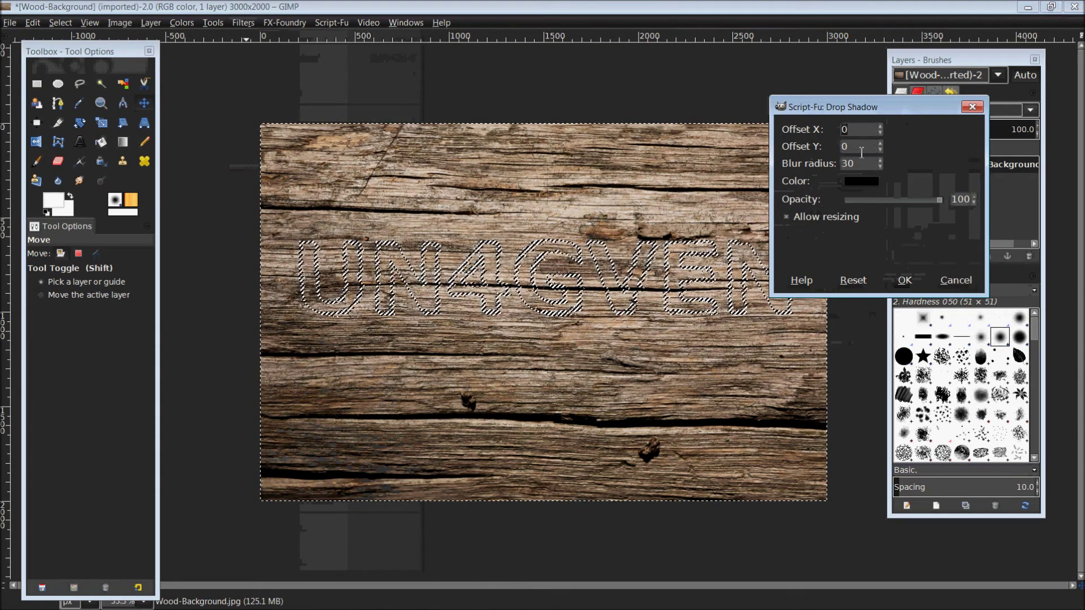
pyautogui.doubleClick(847, 130)
pyautogui.write('8')
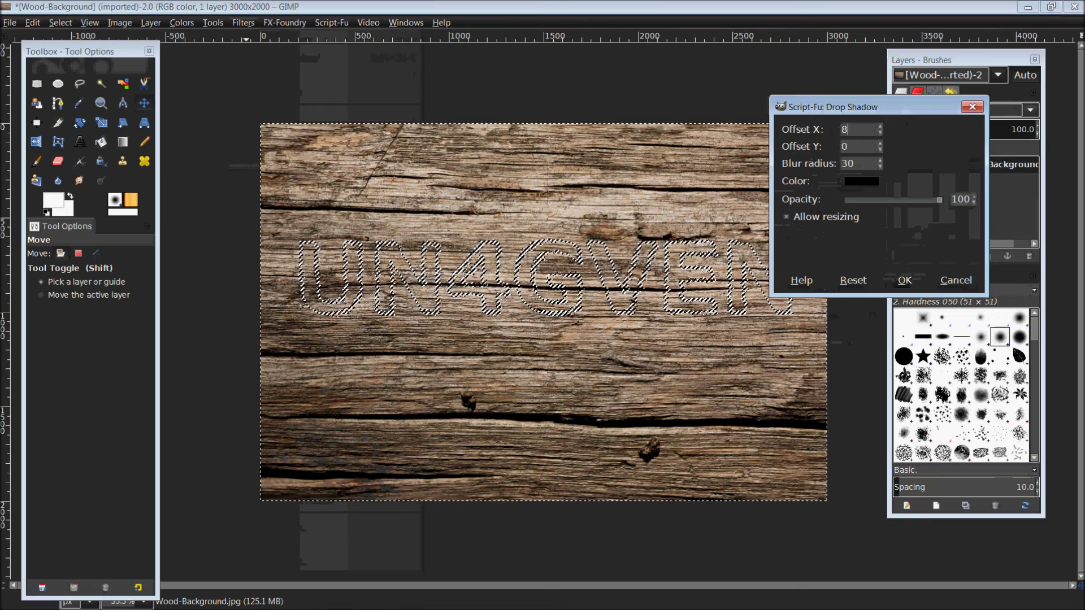
pyautogui.press('BackSpace')
pyautogui.write('6')
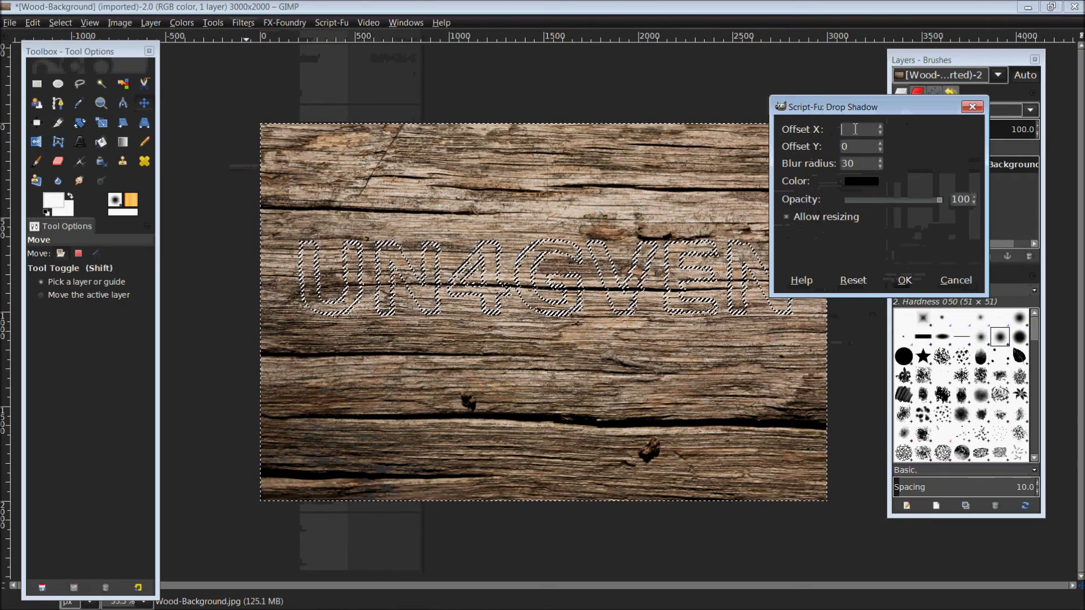
pyautogui.doubleClick(853, 147)
pyautogui.write('6')
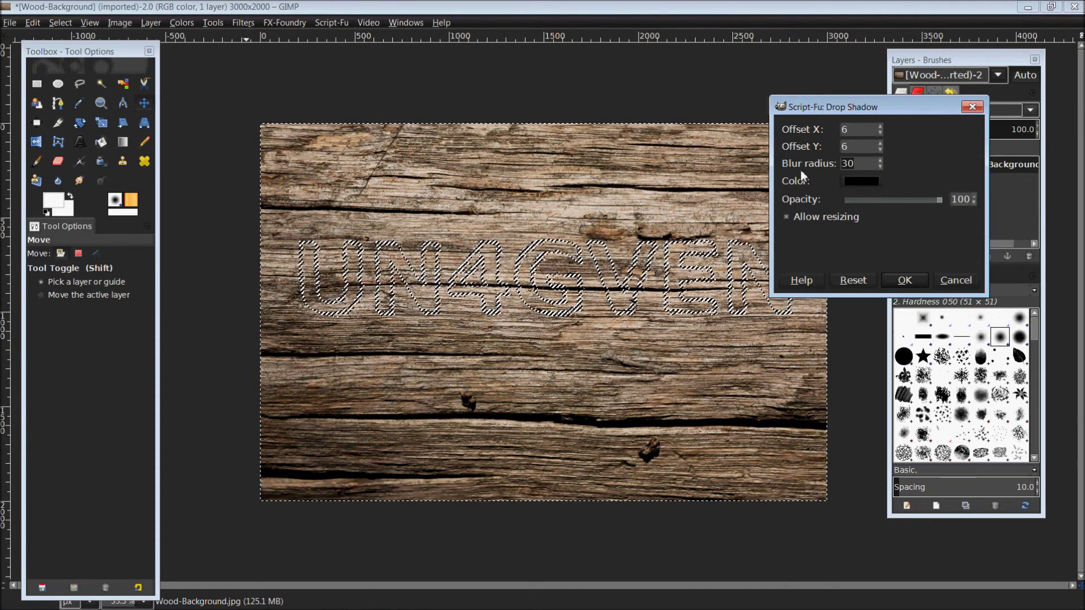
# Step: Set the shadow blur radius to 15, adjust opacity, and apply it
pyautogui.press('BackSpace')
pyautogui.press('BackSpace')
pyautogui.write('15')
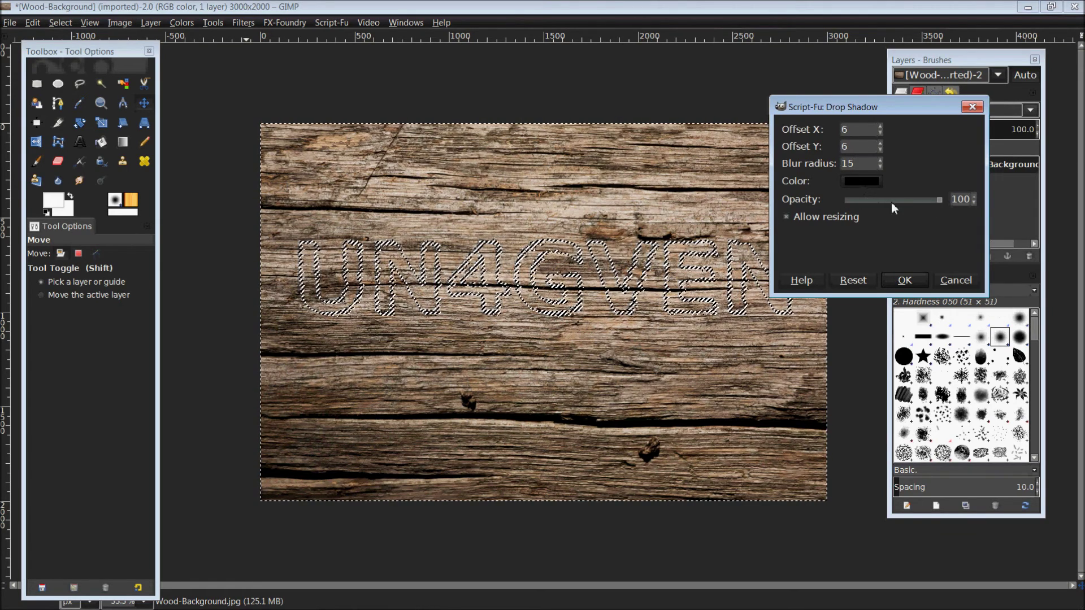
pyautogui.moveTo(939, 199)
pyautogui.mouseDown()
pyautogui.moveTo(904, 199)
pyautogui.moveTo(924, 199)
pyautogui.mouseUp()
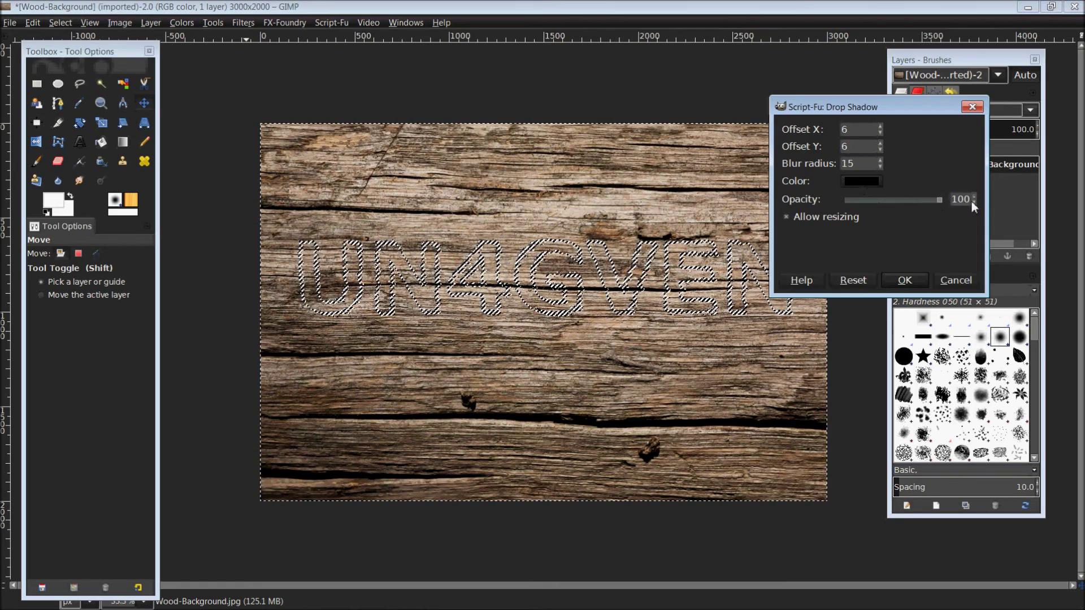
pyautogui.click(904, 281)
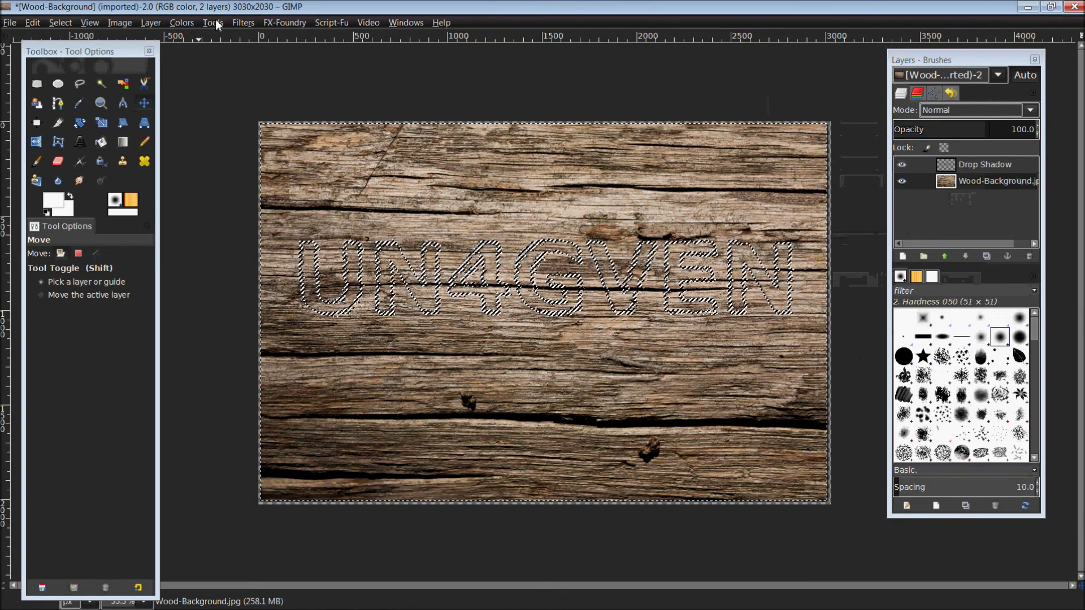
# Step: Re-show Drop Shadow with offset 0 and blur radius 30, and apply it
pyautogui.click(237, 20)
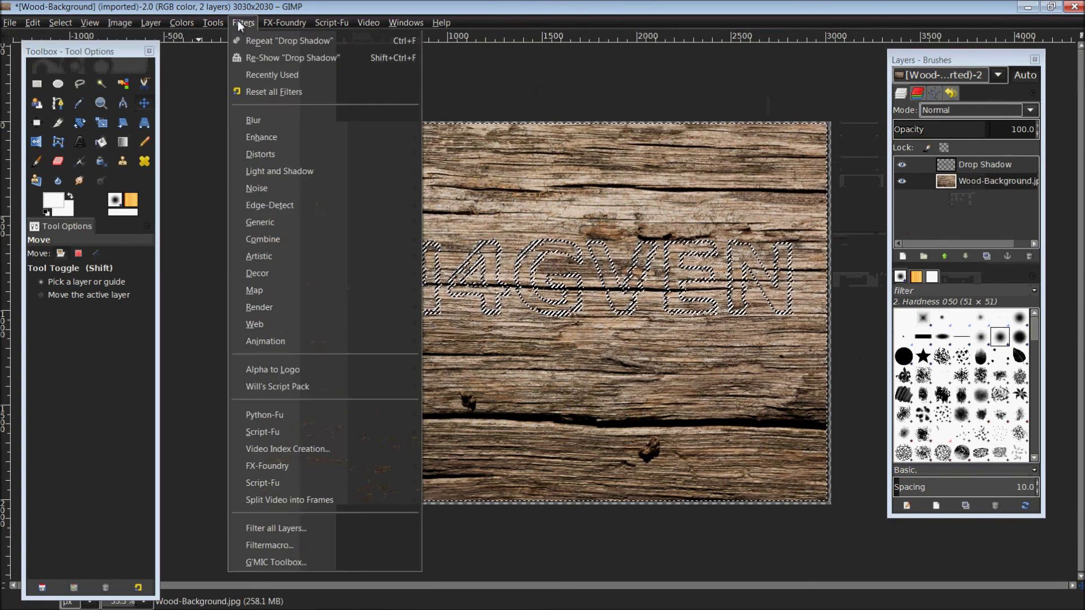
pyautogui.click(237, 20)
pyautogui.click(238, 20)
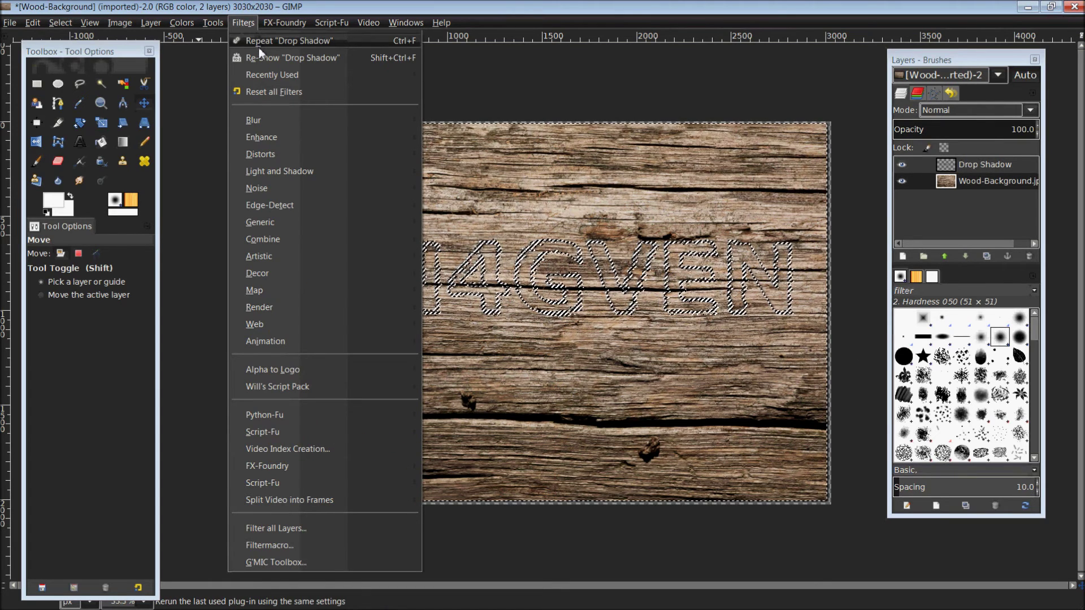
pyautogui.click(293, 57)
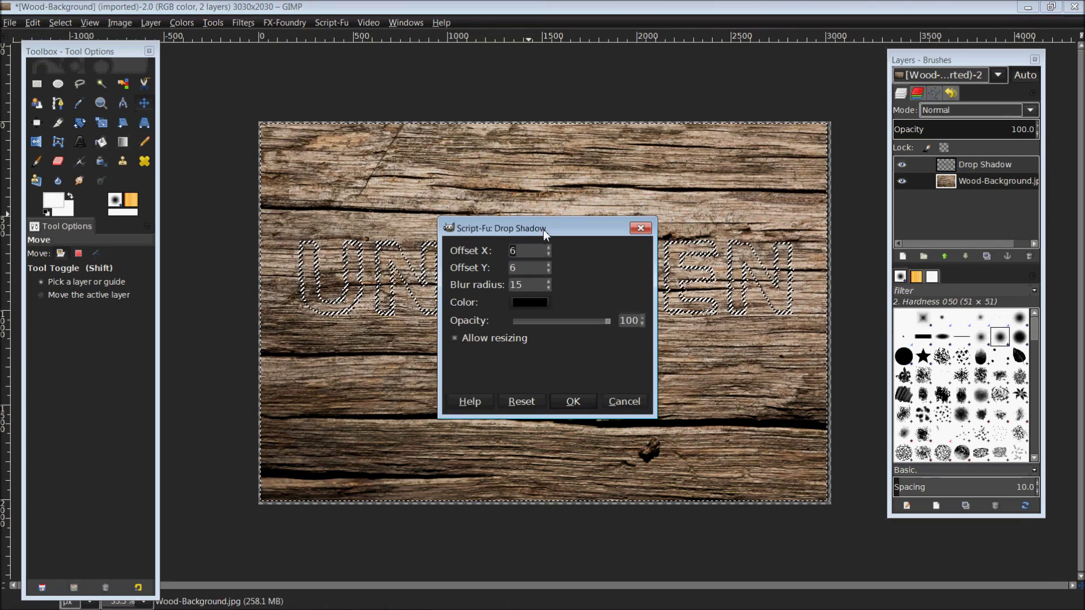
pyautogui.moveTo(544, 229); pyautogui.dragTo(892, 161)
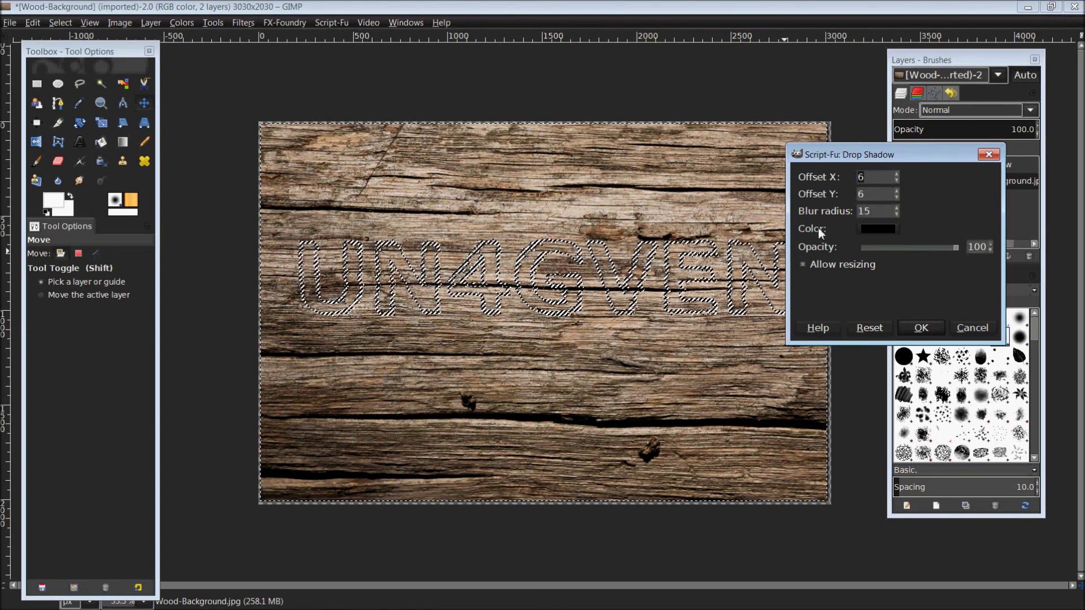
pyautogui.doubleClick(870, 194)
pyautogui.write('0')
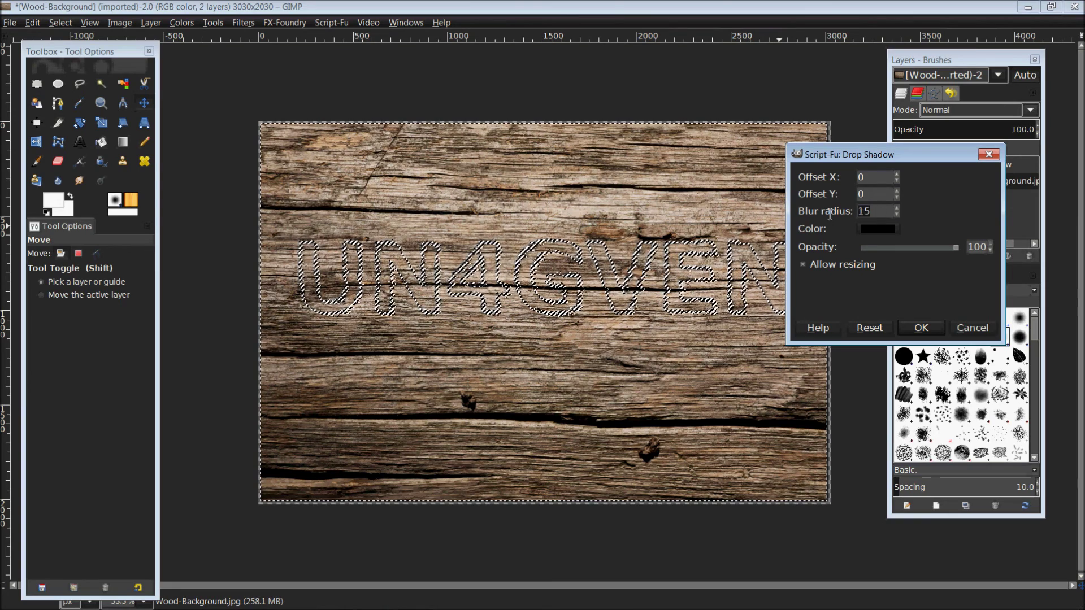
pyautogui.press('BackSpace')
pyautogui.press('BackSpace')
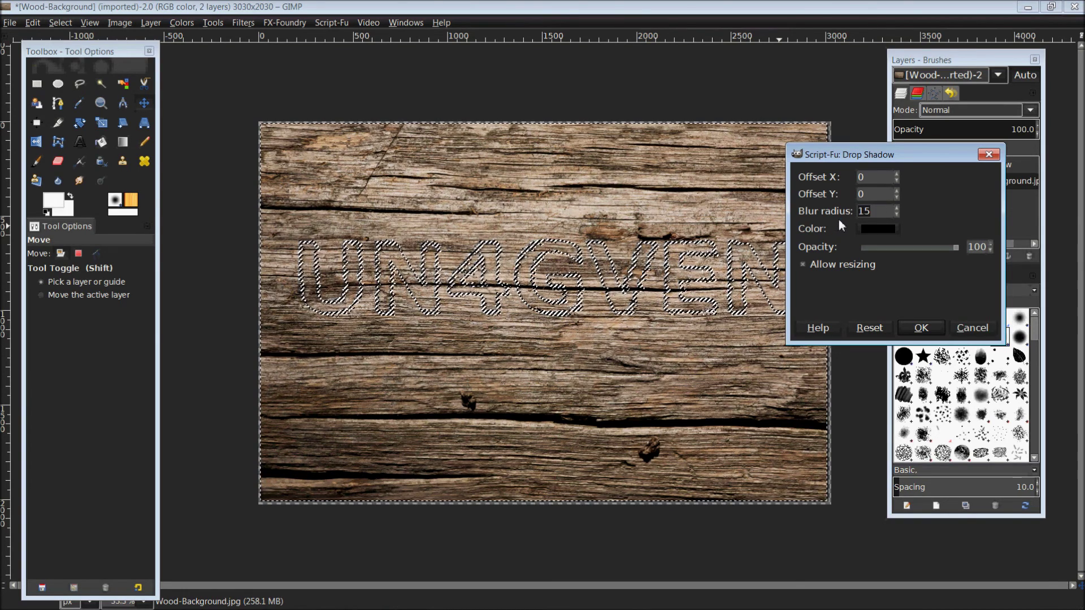
pyautogui.write('30')
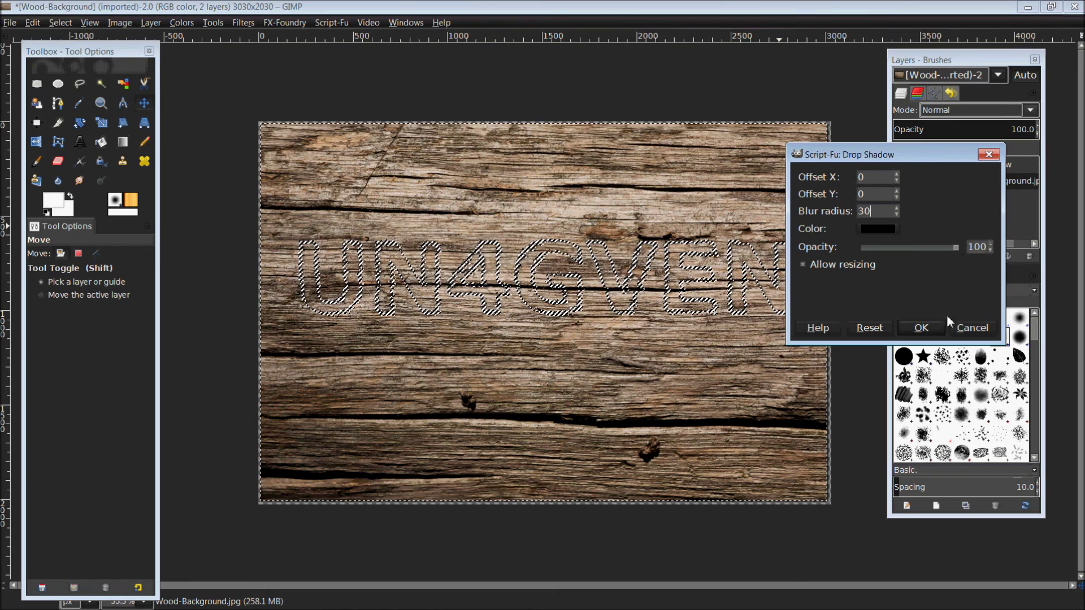
pyautogui.click(922, 329)
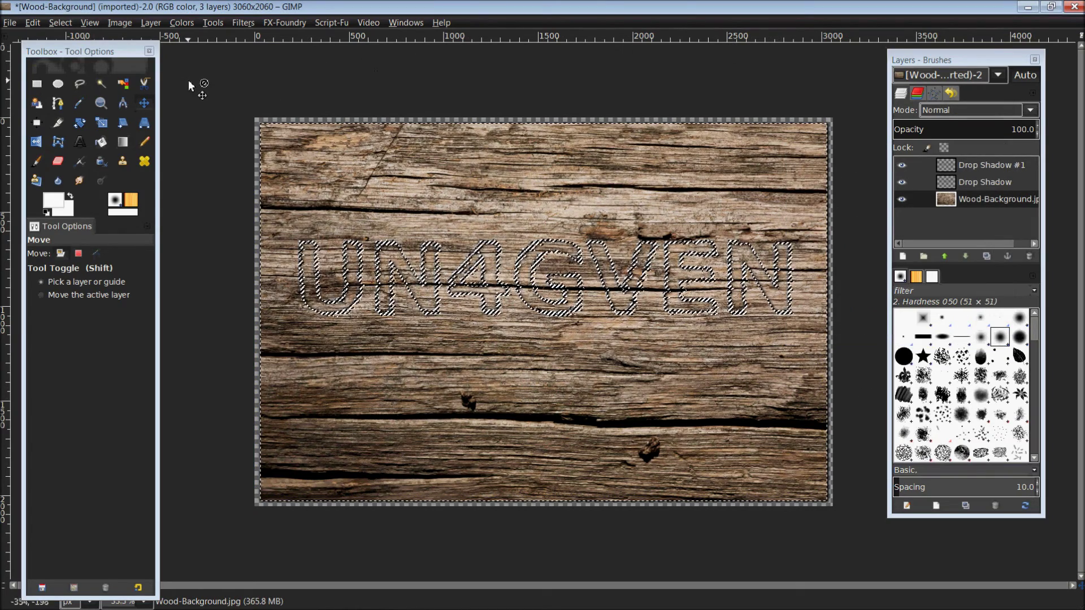
# Step: Select None, then zoom in and back out to inspect the carved UN4GVEN
pyautogui.click(59, 23)
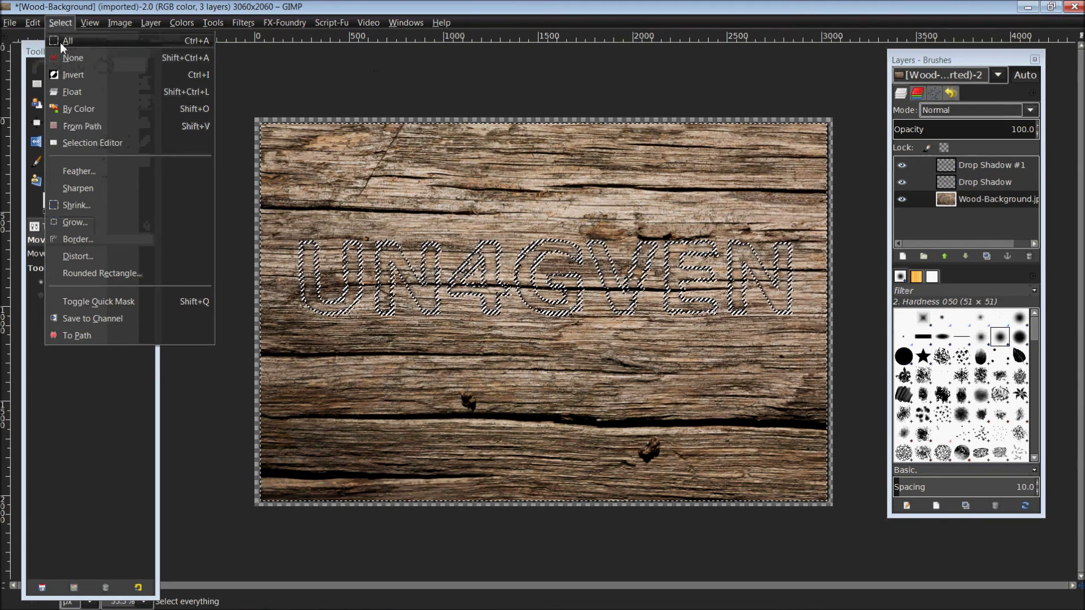
pyautogui.click(60, 57)
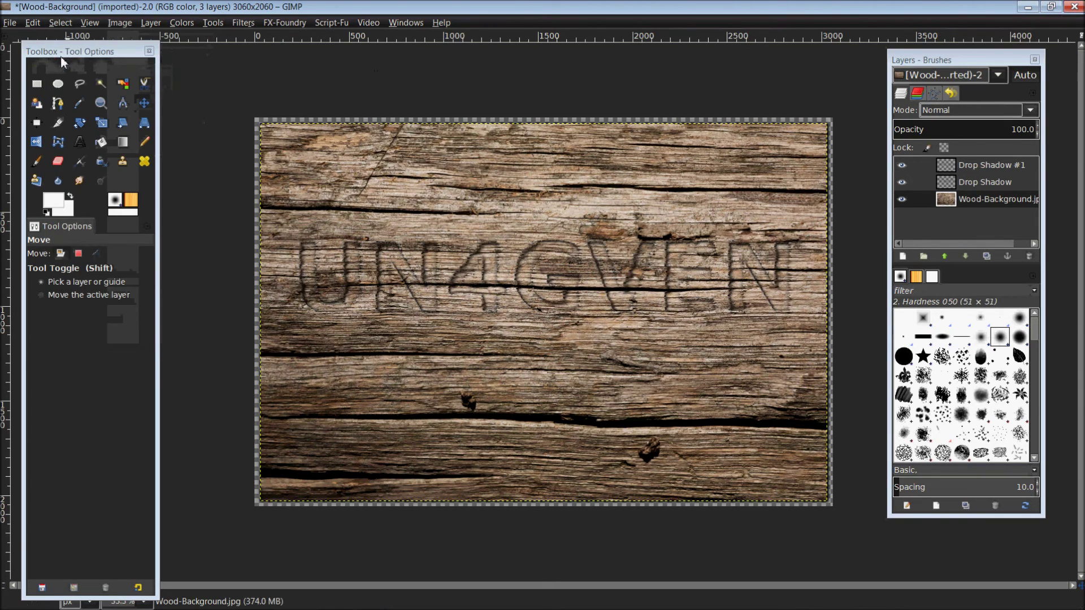
pyautogui.scroll(1, 547, 288)
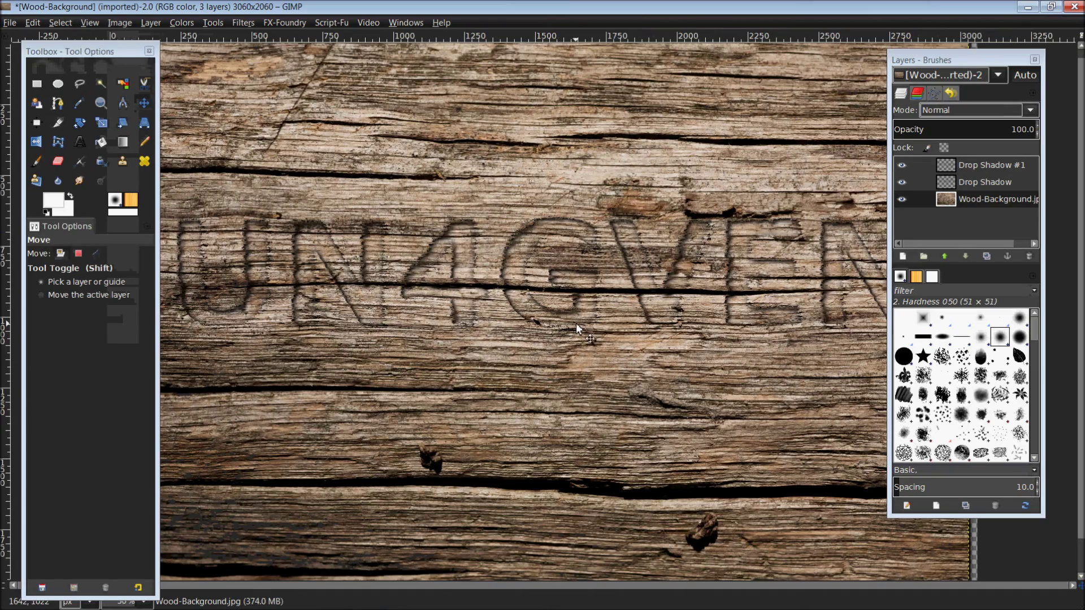
pyautogui.scroll(1, 567, 320)
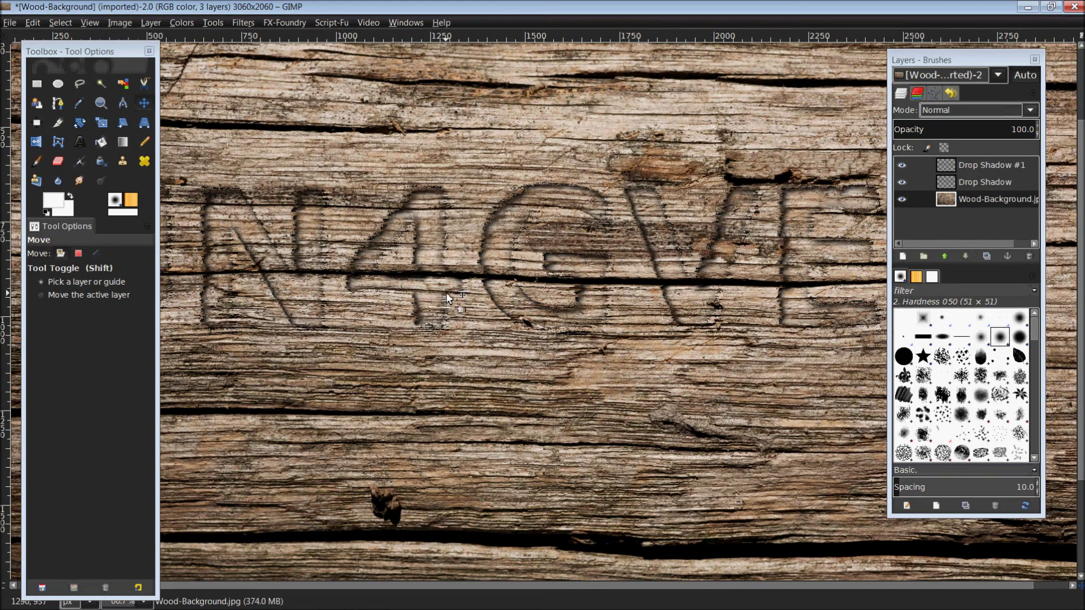
pyautogui.scroll(-2, 446, 293)
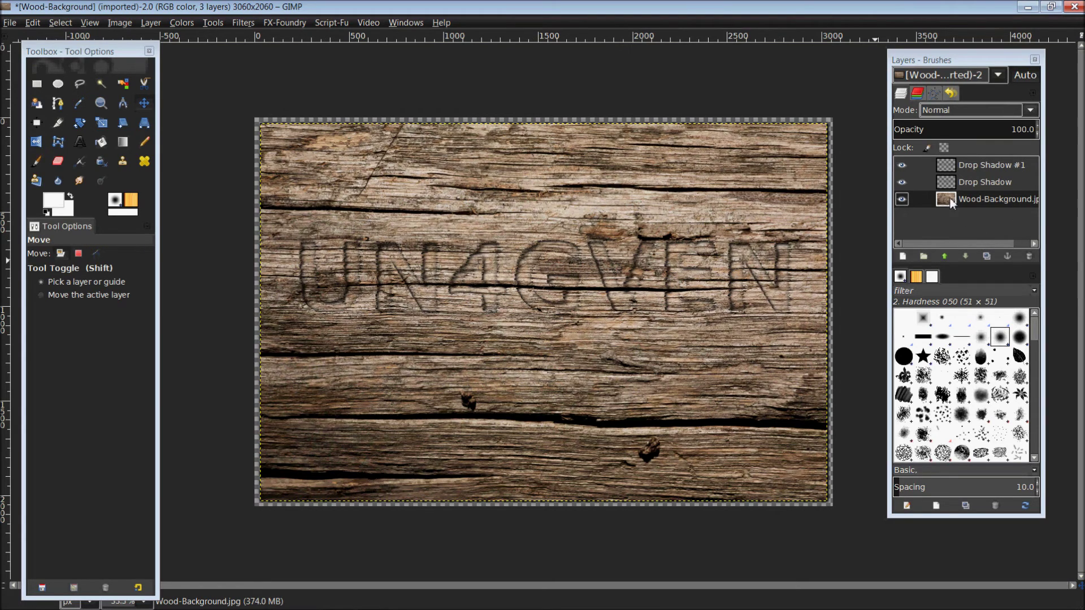
# Step: Extend the Wood-Background layer to image size, then autocrop the image
pyautogui.rightClick(964, 199)
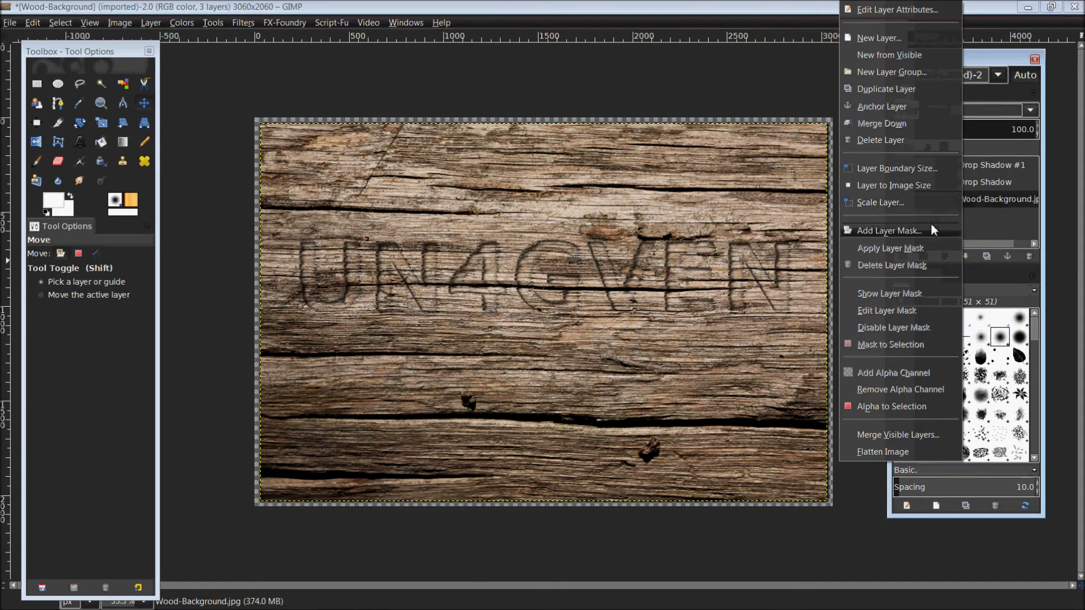
pyautogui.click(921, 184)
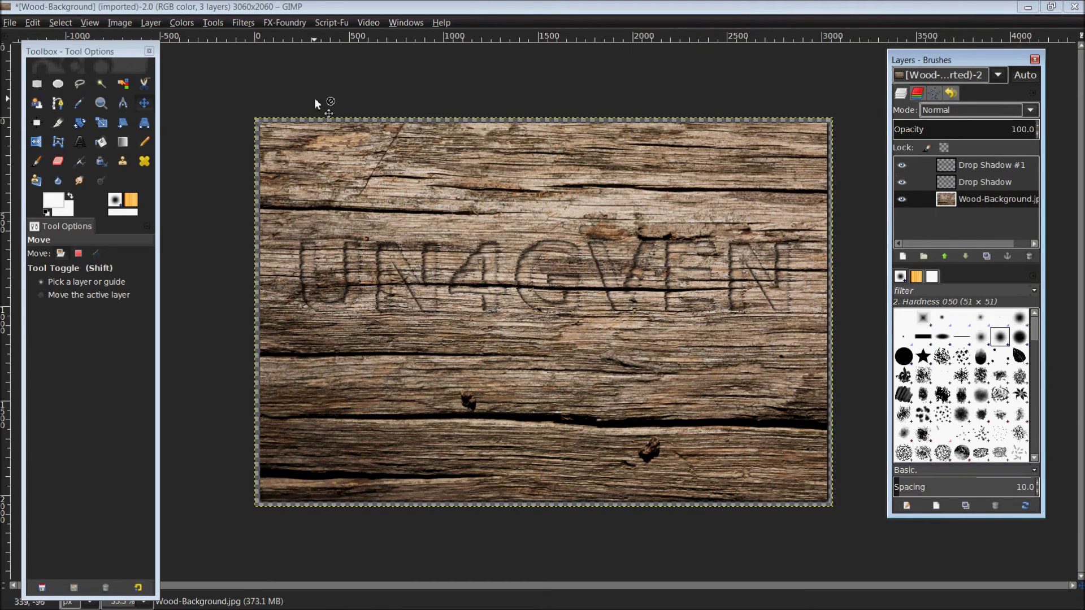
pyautogui.click(121, 22)
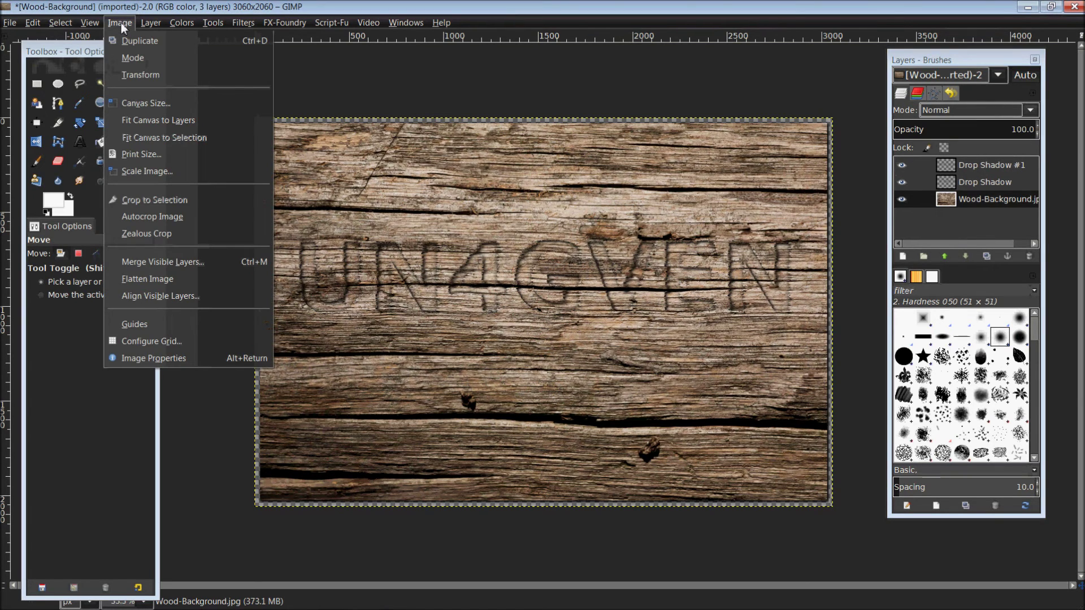
pyautogui.click(148, 216)
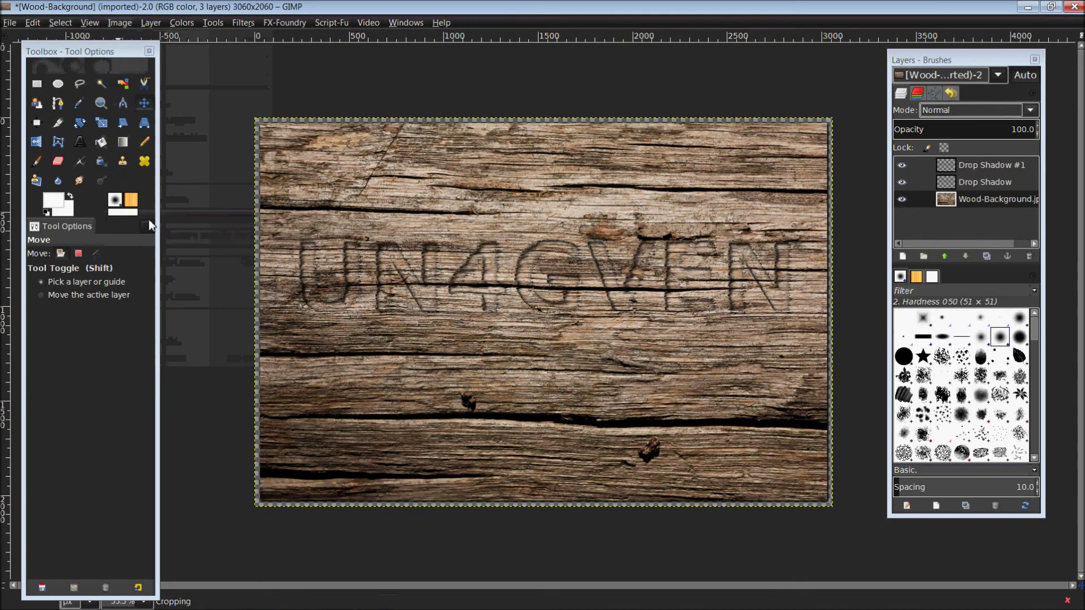